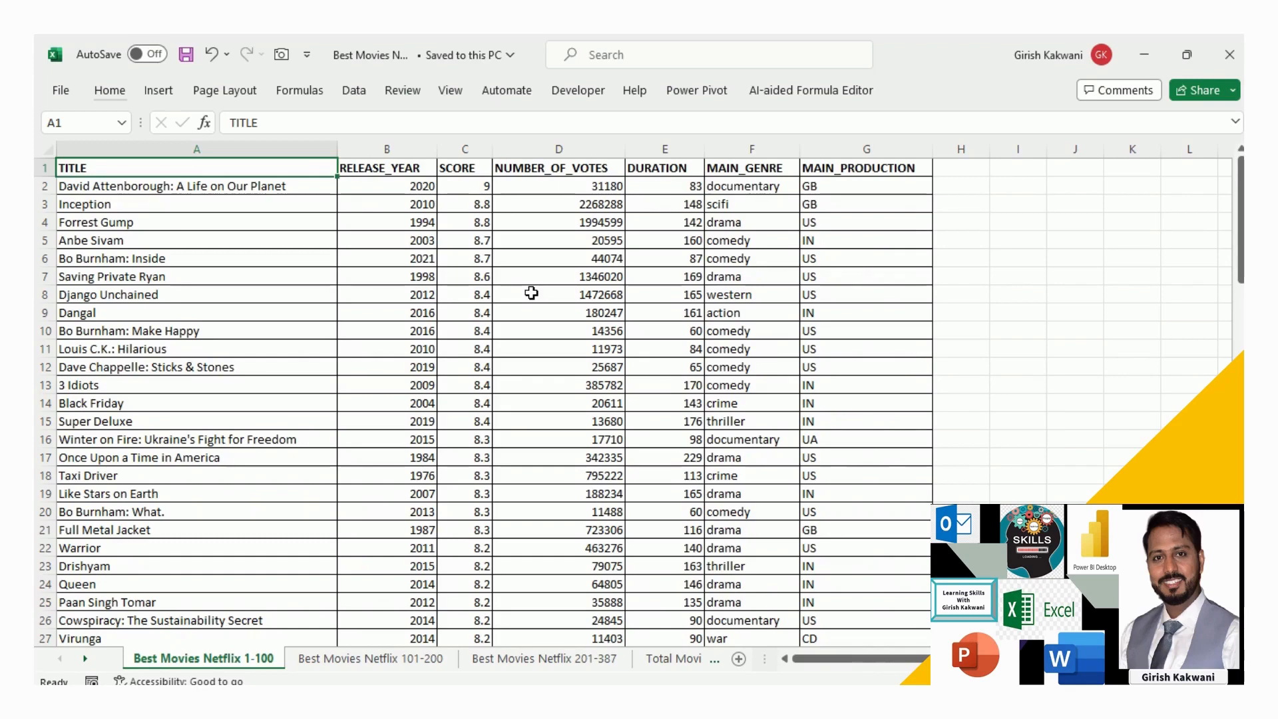
Step: Examine the columns and rows of the movie data on the Best Movies Netflix 1-100 sheet, from title to main production
{"action": "key", "text": "Down"}
{"action": "key", "text": "ctrl+shift+Down"}
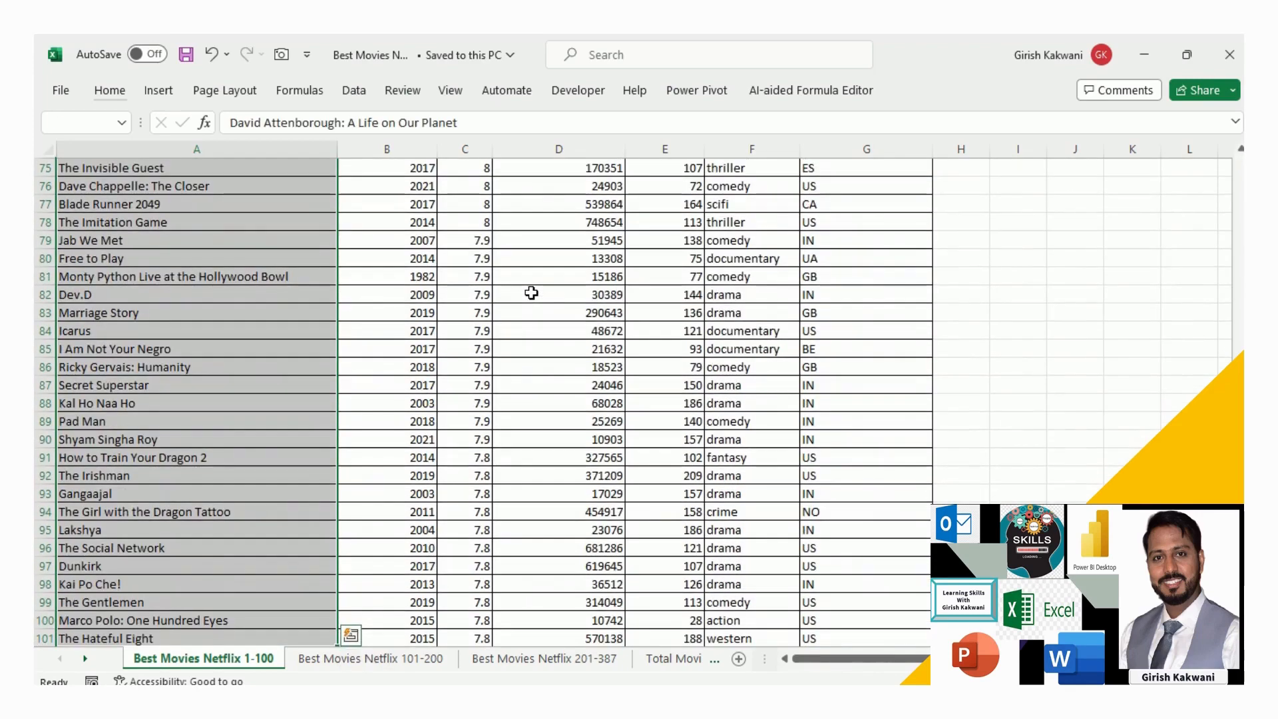
{"action": "key", "text": "ctrl+Up"}
{"action": "key", "text": "Down"}
{"action": "key", "text": "Right"}
{"action": "key", "text": "Right"}
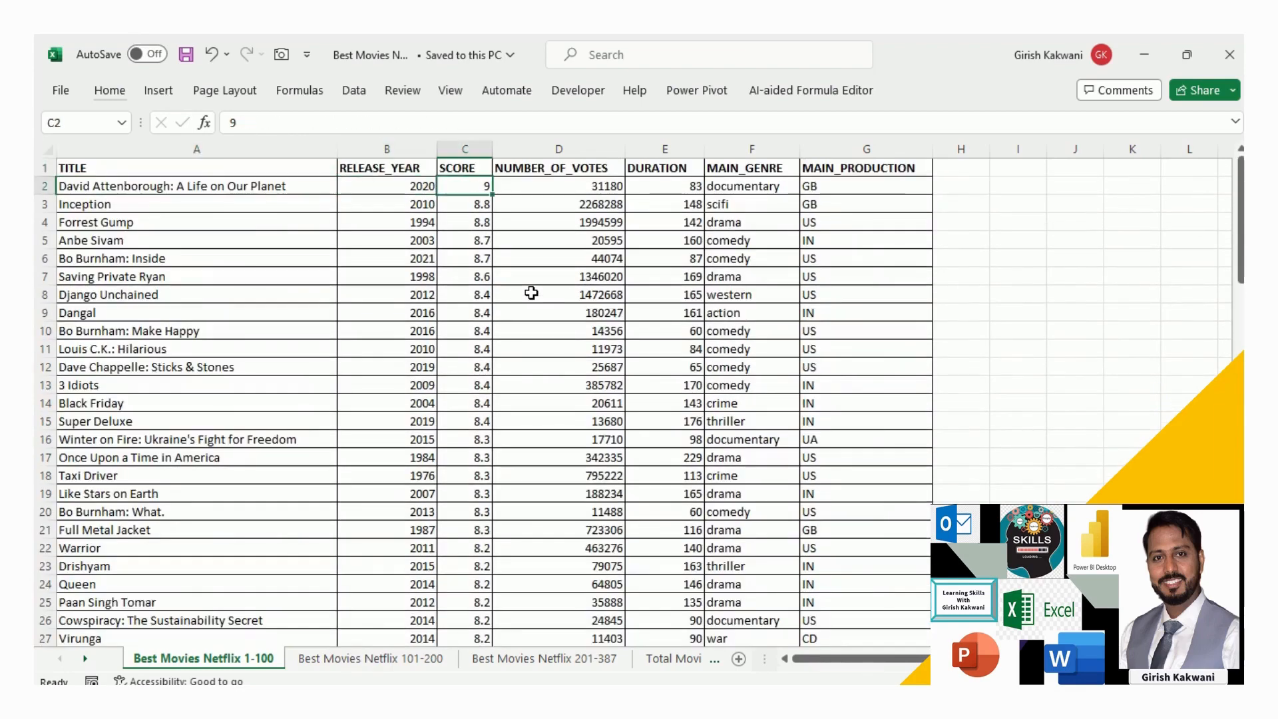
{"action": "key", "text": "Right"}
{"action": "key", "text": "Right"}
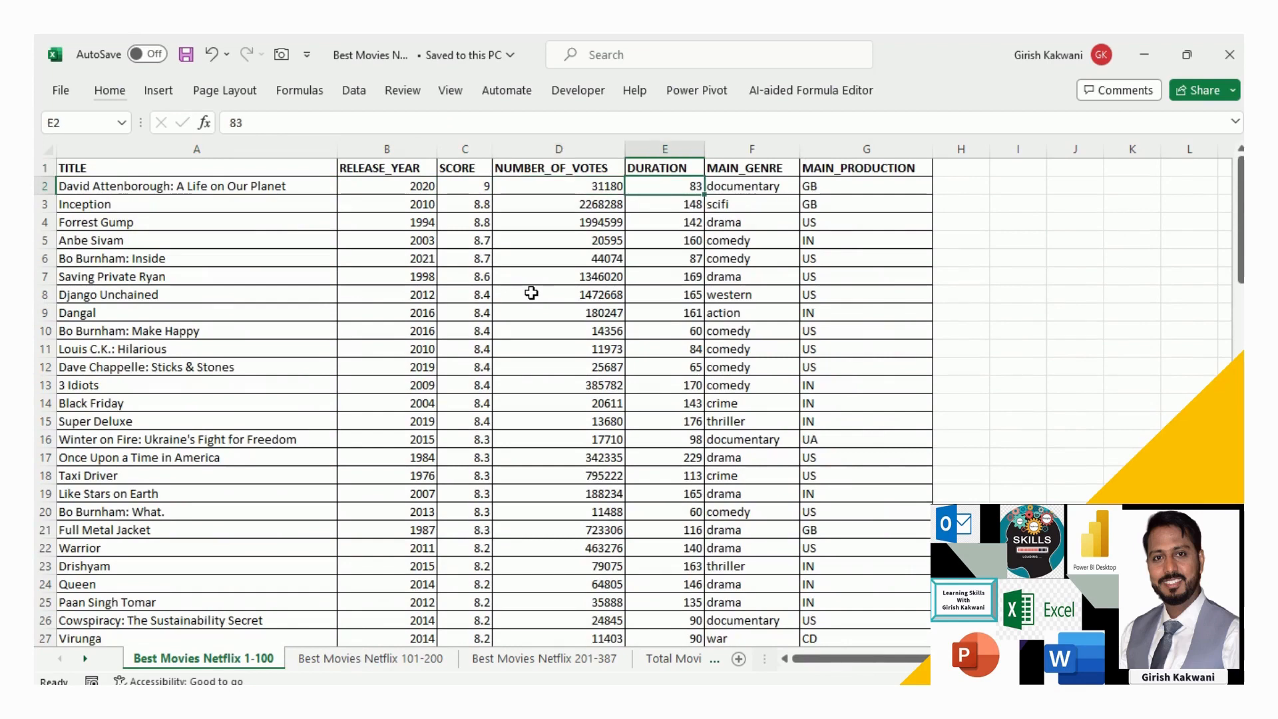
{"action": "key", "text": "Right"}
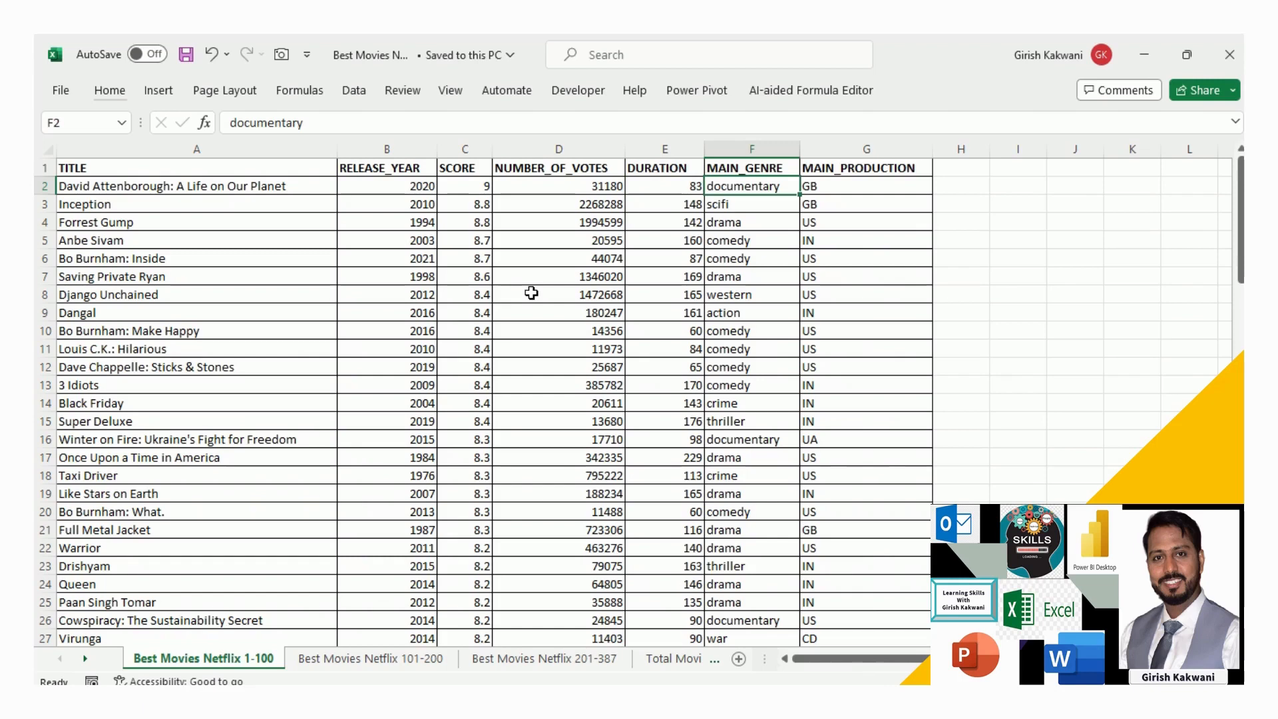
{"action": "key", "text": "Right"}
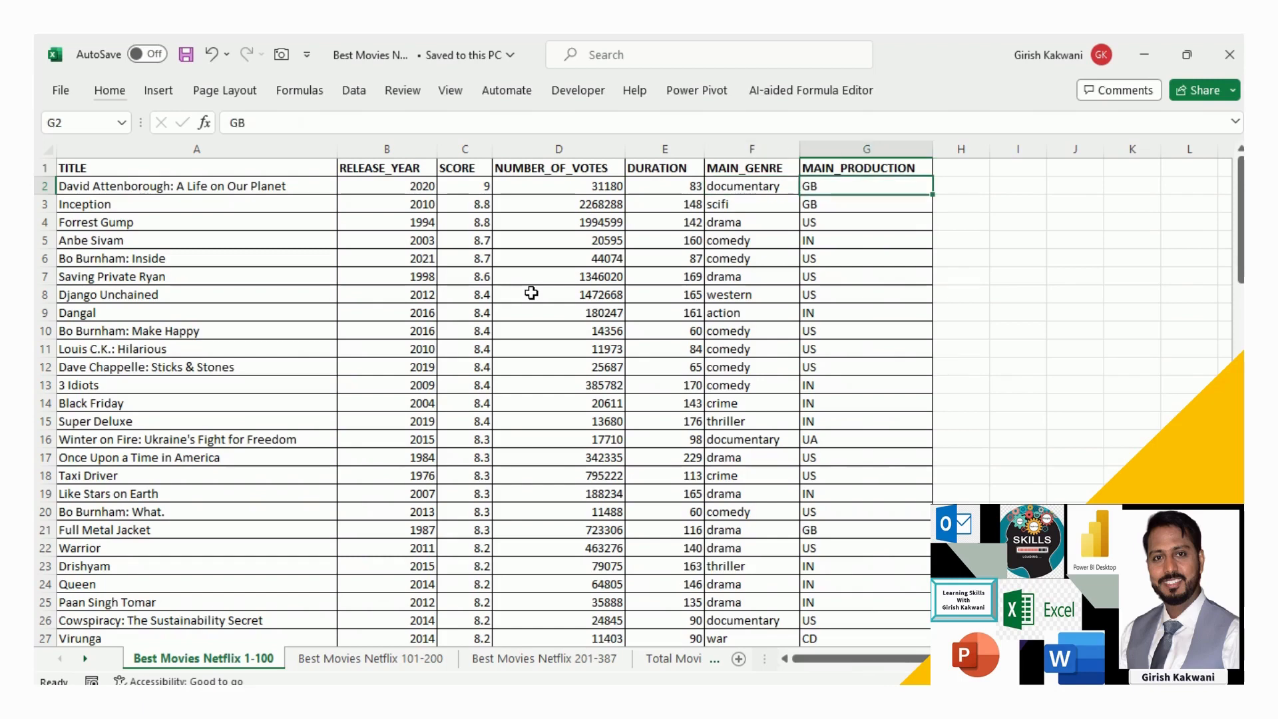
{"action": "key", "text": "Down"}
{"action": "key", "text": "Down"}
{"action": "key", "text": "Down"}
{"action": "key", "text": "Down"}
{"action": "key", "text": "Down"}
{"action": "key", "text": "Down"}
{"action": "key", "text": "Down"}
{"action": "key", "text": "Down"}
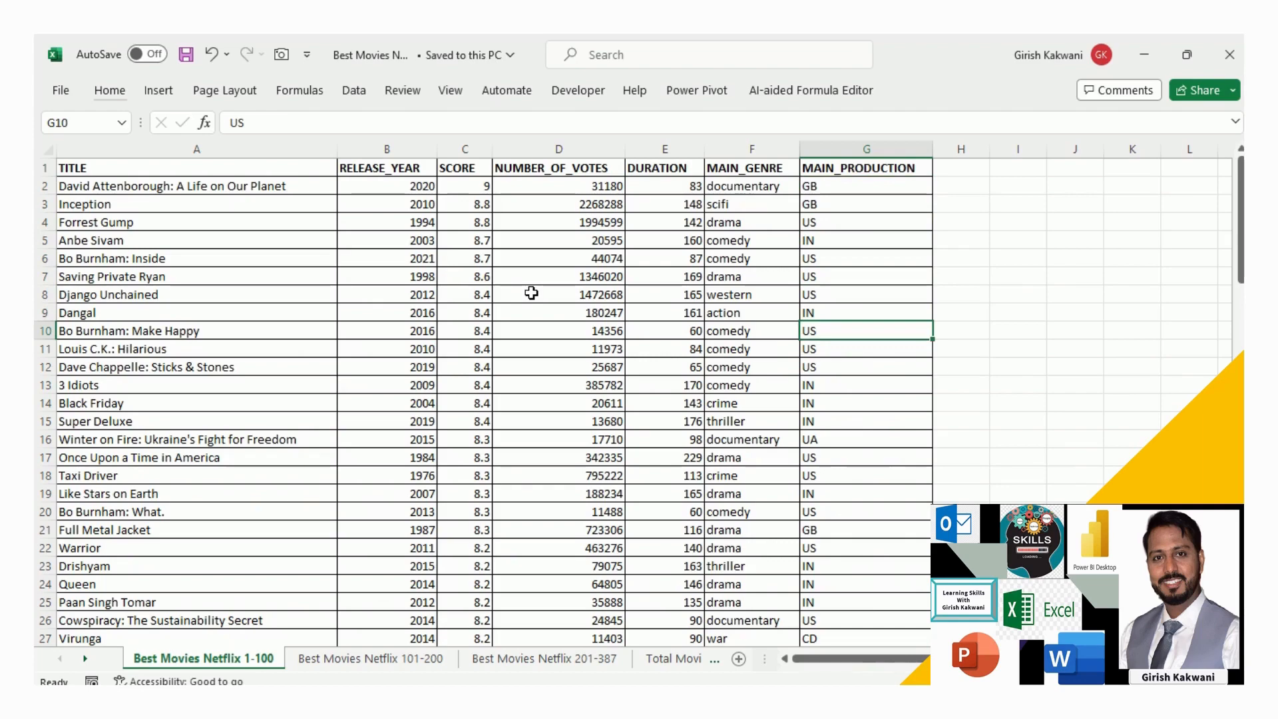
Step: Look through the movie lists on the Best Movies Netflix 101-200 and 201-387 sheets, ending back on the 1-100 sheet
{"action": "key", "text": "ctrl+Page_Down"}
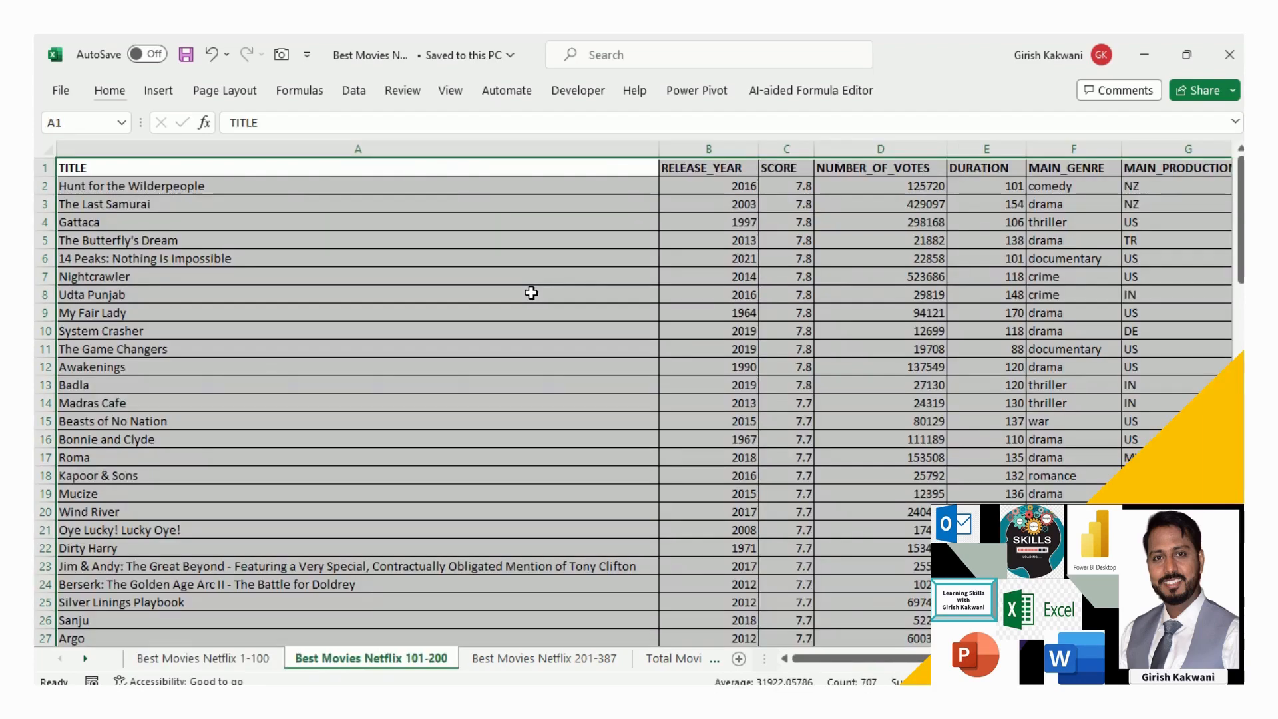
{"action": "key", "text": "Down"}
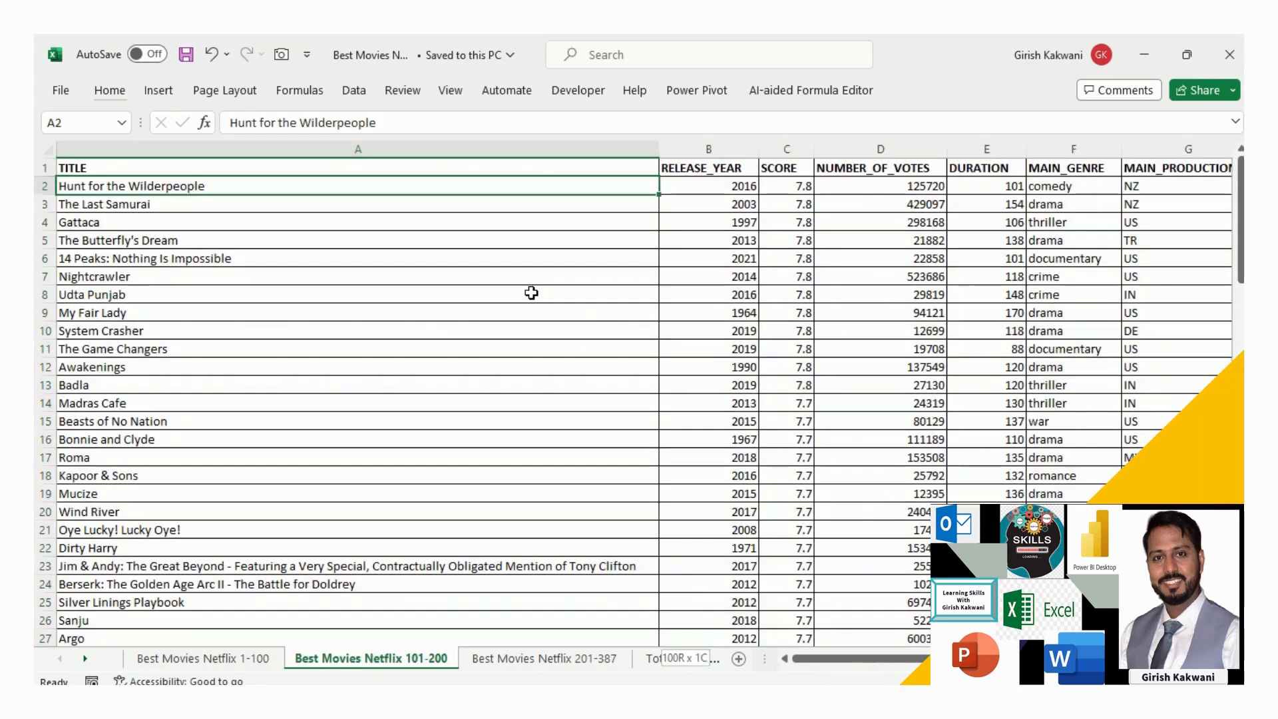
{"action": "key", "text": "ctrl+shift+Down"}
{"action": "key", "text": "ctrl+Page_Down"}
{"action": "key", "text": "Down"}
{"action": "key", "text": "ctrl+shift+Down"}
{"action": "key", "text": "ctrl+Home"}
{"action": "key", "text": "Down"}
{"action": "key", "text": "ctrl+Page_Up"}
{"action": "key", "text": "ctrl+Page_Up"}
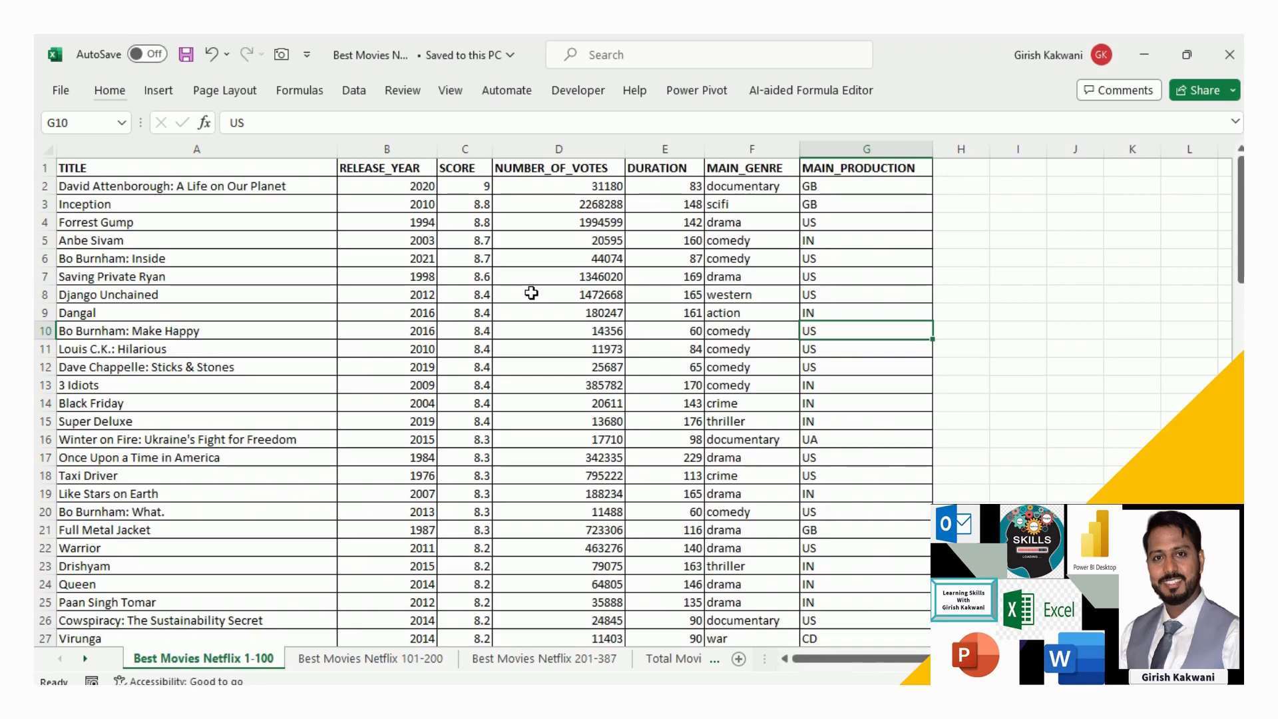
Step: Convert the range A1:G101 on the Best Movies Netflix 1-100 sheet into a table with headers
{"action": "left_click", "coordinate": [203, 206]}
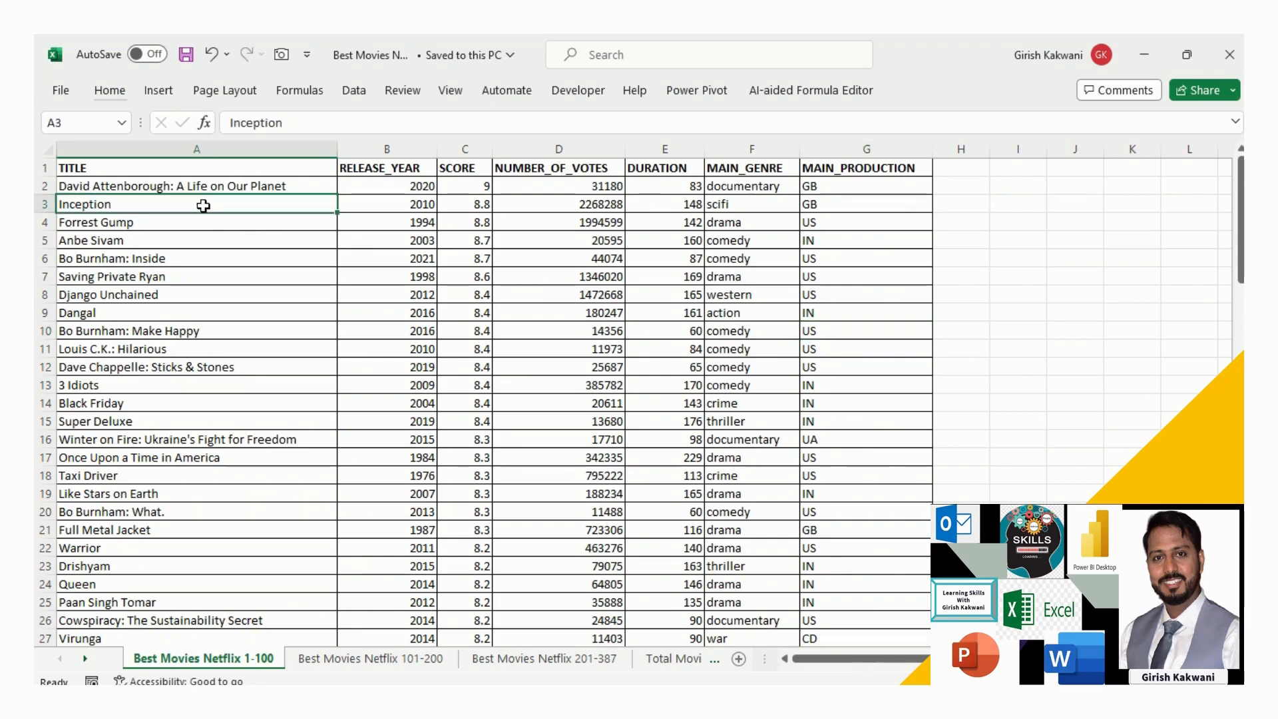
{"action": "key", "text": "ctrl+t"}
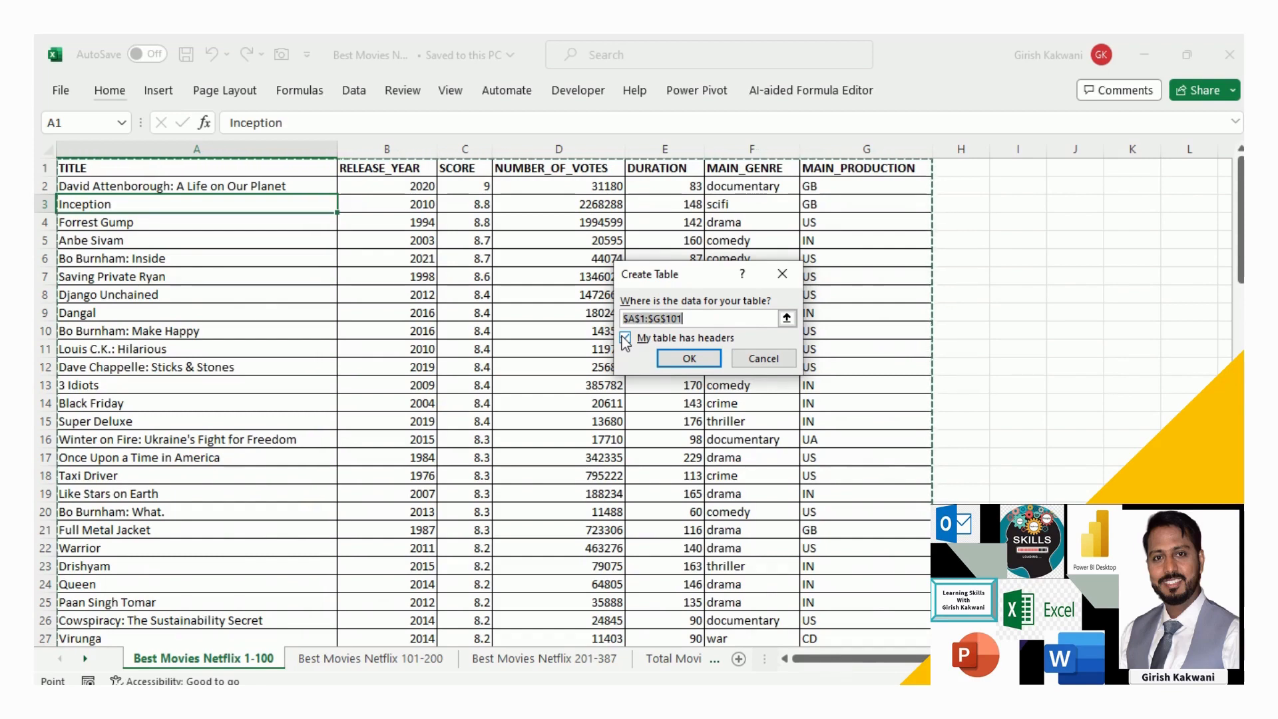
{"action": "left_click", "coordinate": [709, 360]}
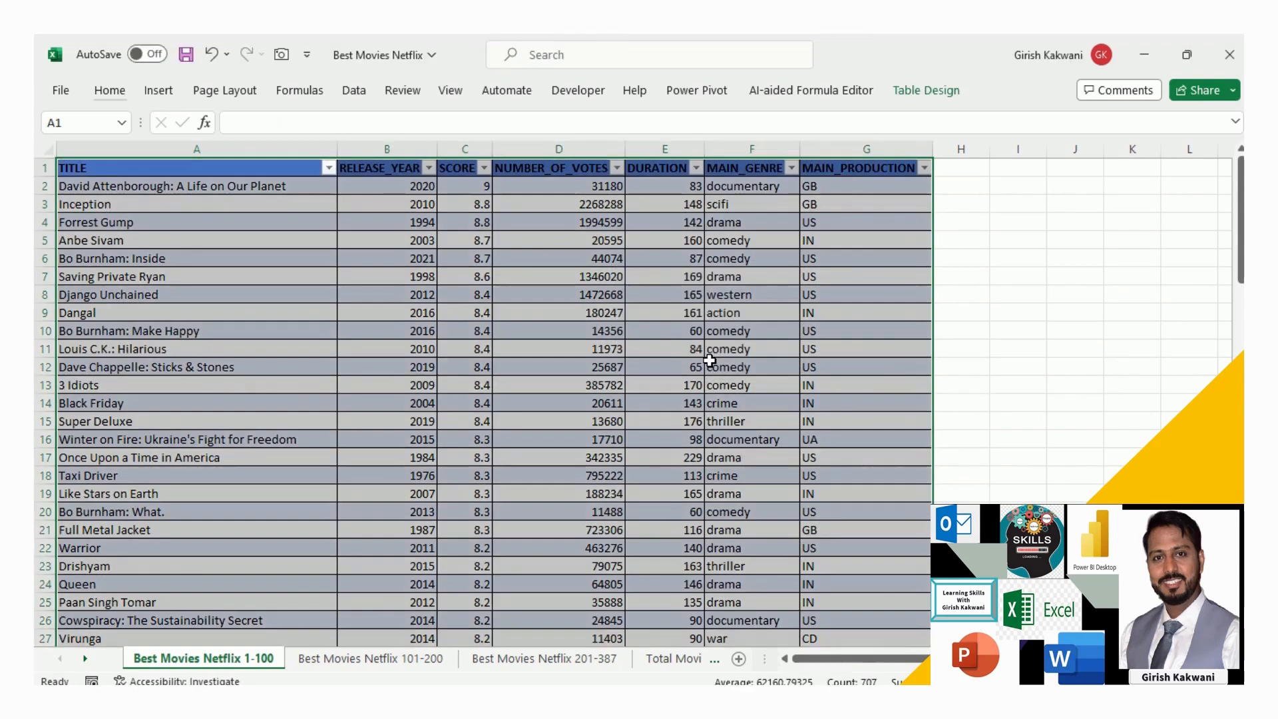
{"action": "left_click", "coordinate": [272, 293]}
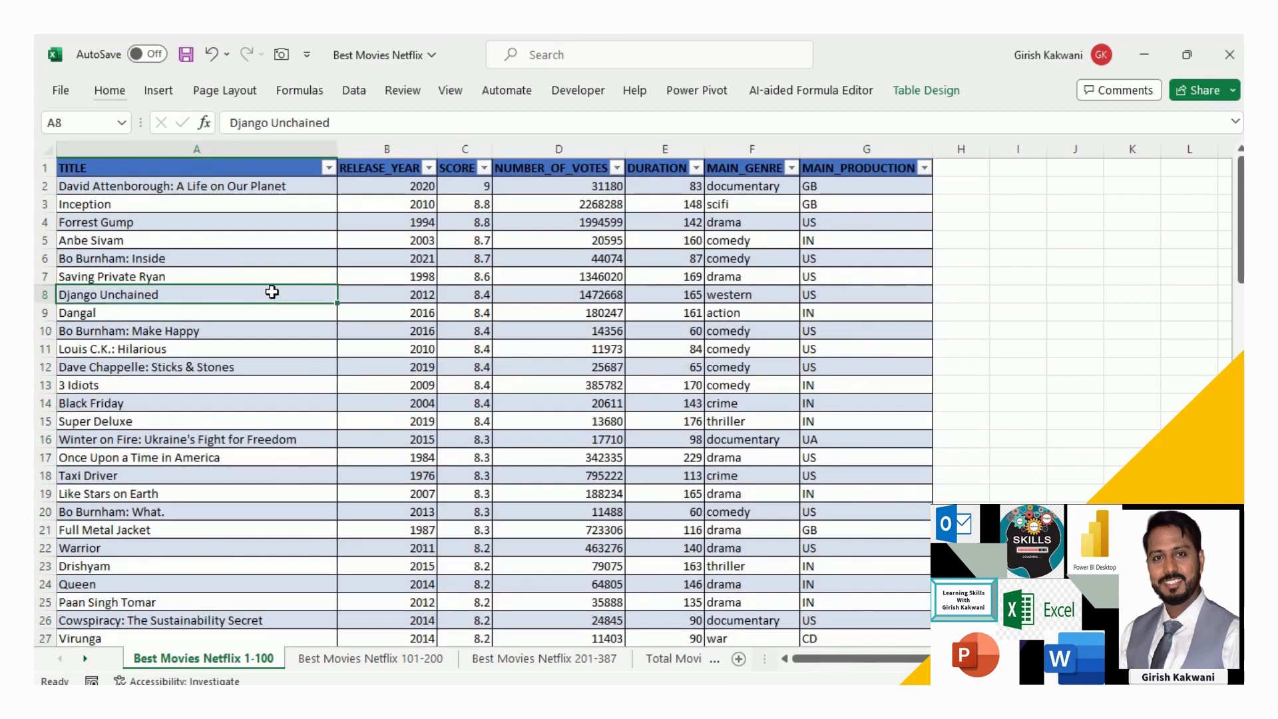
Step: Inspect the new table's header and its Table Design options on the Best Movies Netflix 1-100 sheet
{"action": "left_click", "coordinate": [162, 162]}
{"action": "left_click", "coordinate": [320, 258]}
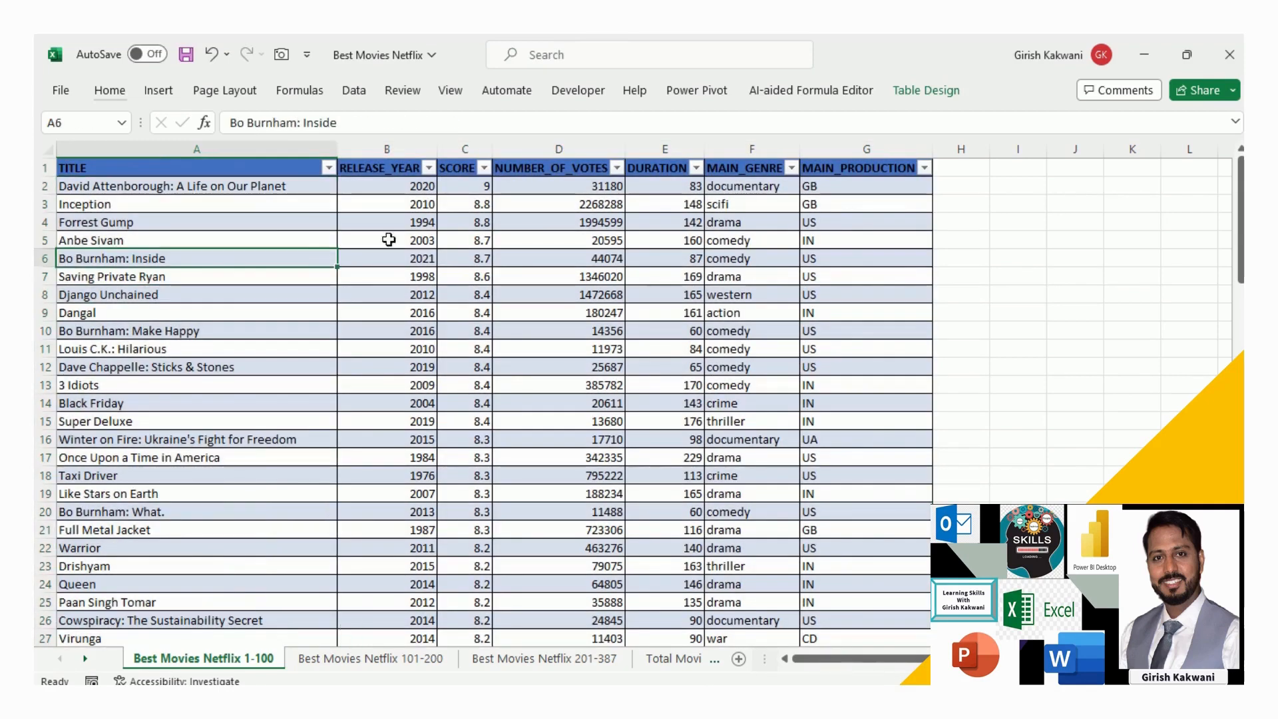
{"action": "left_click", "coordinate": [918, 98]}
{"action": "left_click", "coordinate": [618, 260]}
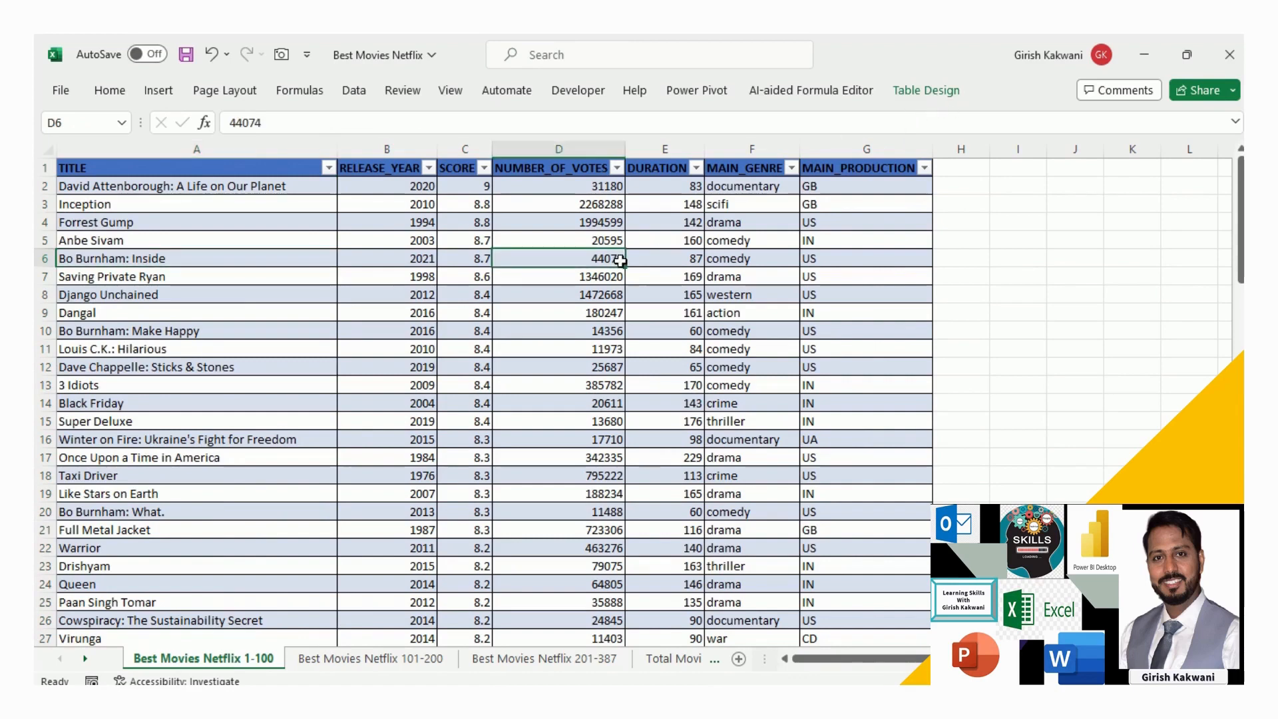
{"action": "left_click", "coordinate": [932, 99]}
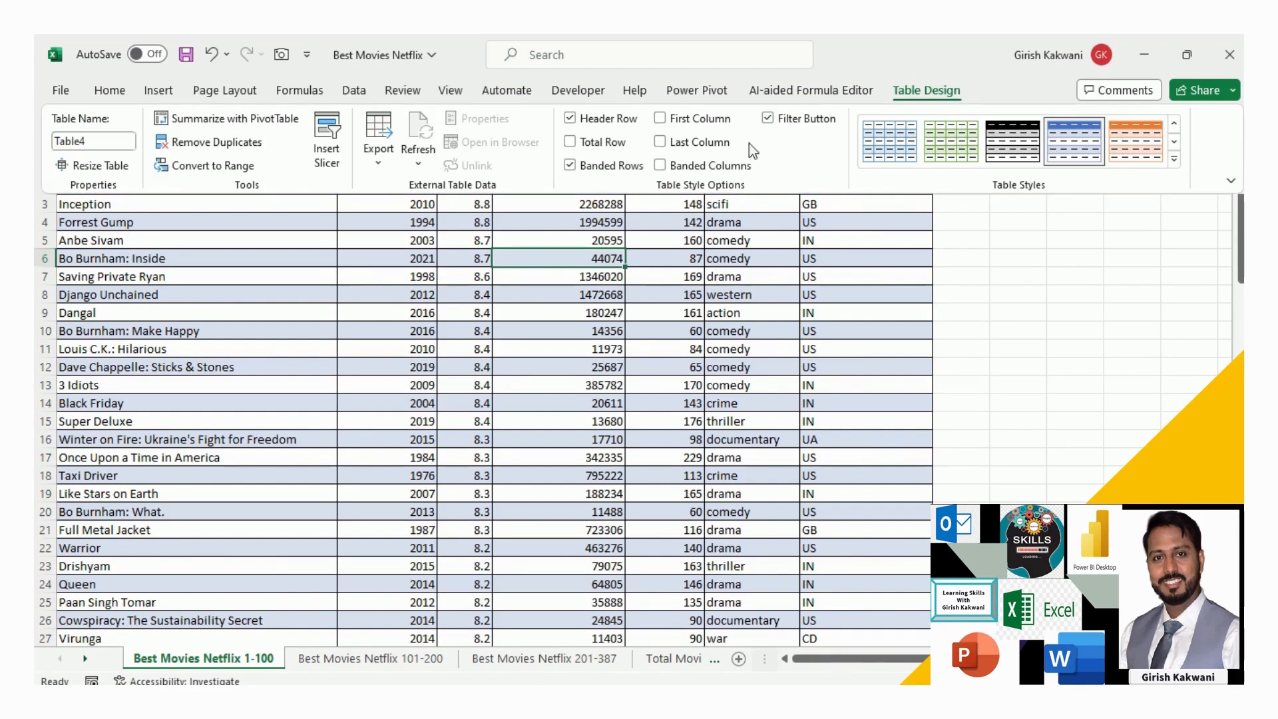
{"action": "left_click", "coordinate": [686, 362]}
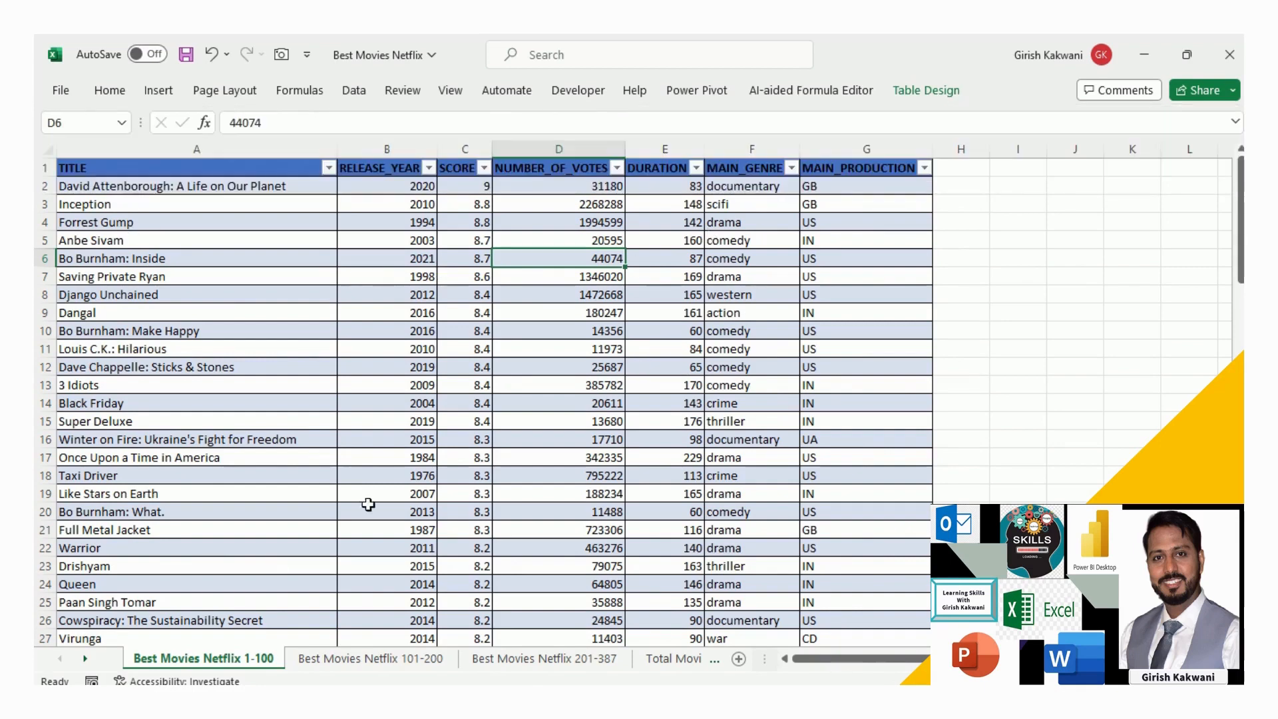
Step: Convert the movie data on the Best Movies Netflix 101-200 sheet into a table with headers and check its design options
{"action": "left_click", "coordinate": [364, 657]}
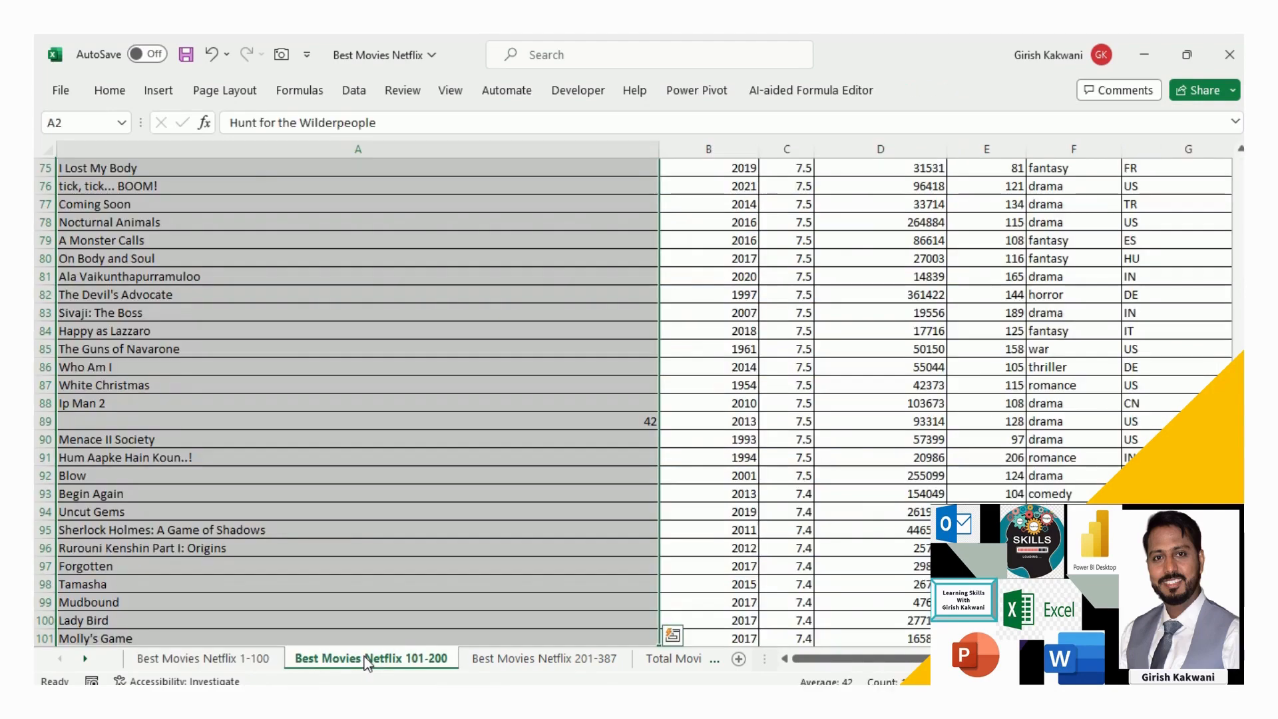
{"action": "left_click", "coordinate": [417, 228]}
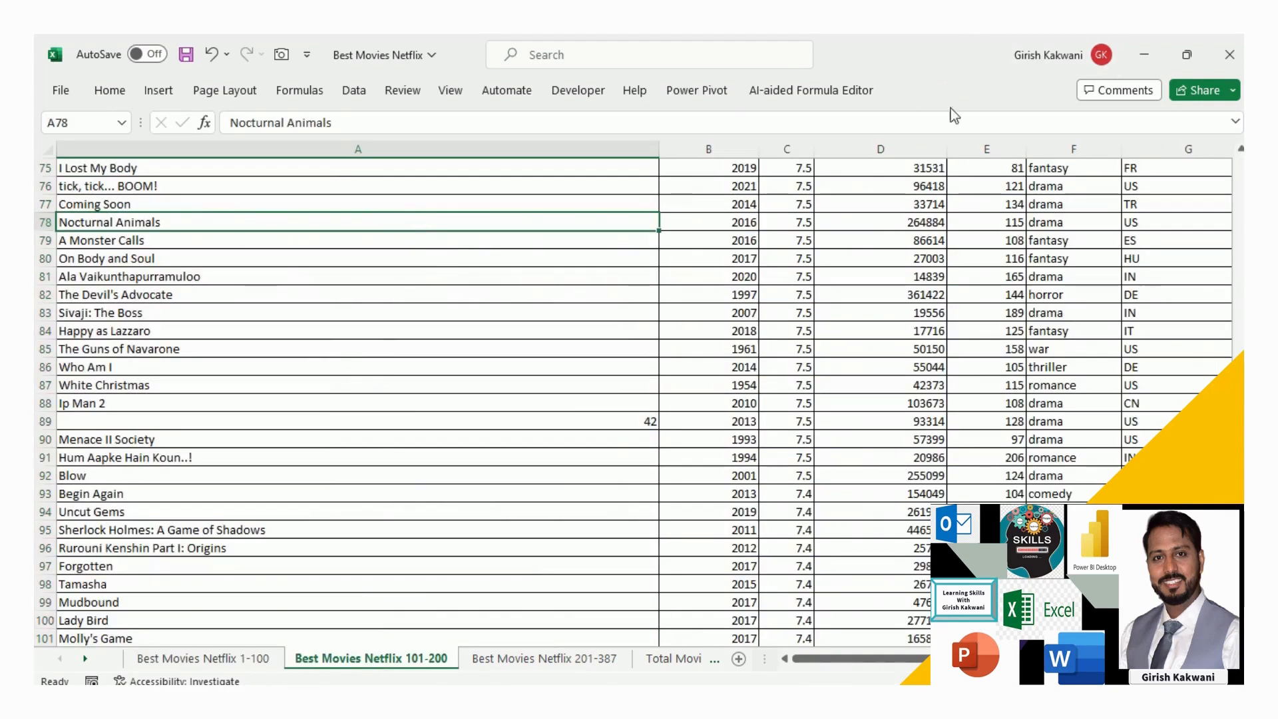
{"action": "left_click", "coordinate": [463, 279]}
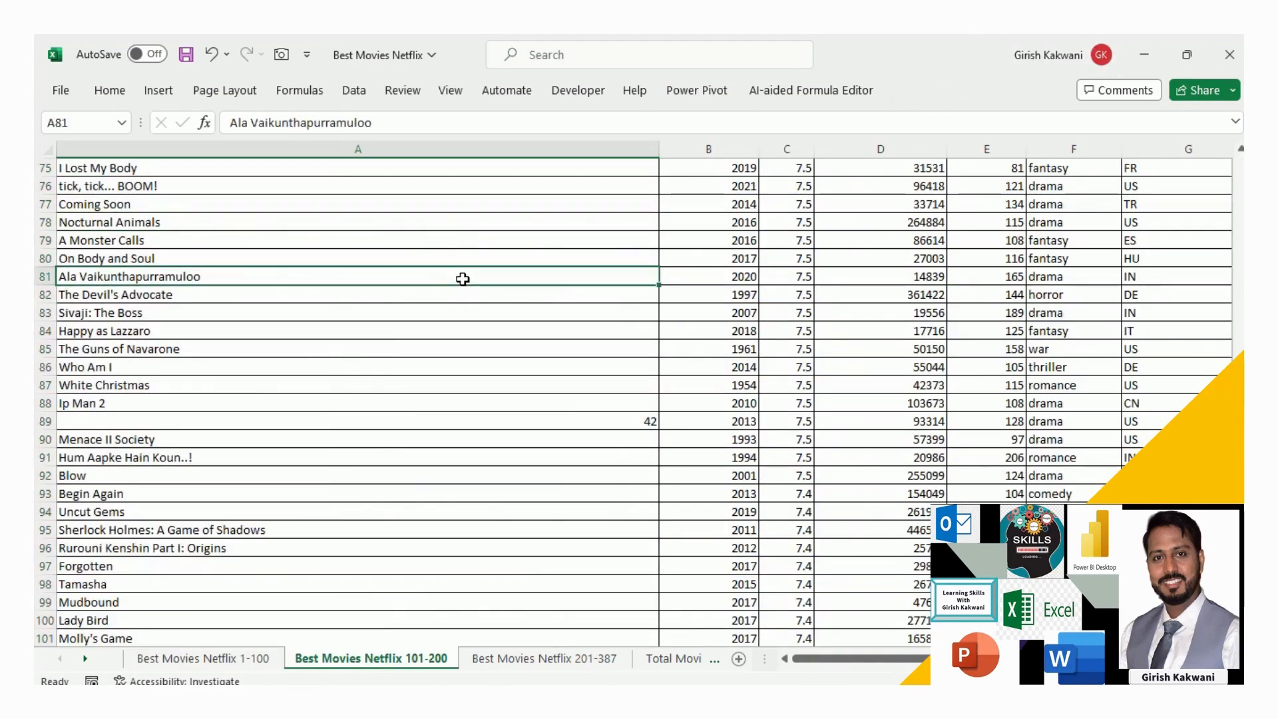
{"action": "key", "text": "ctrl+Home"}
{"action": "key", "text": "Down"}
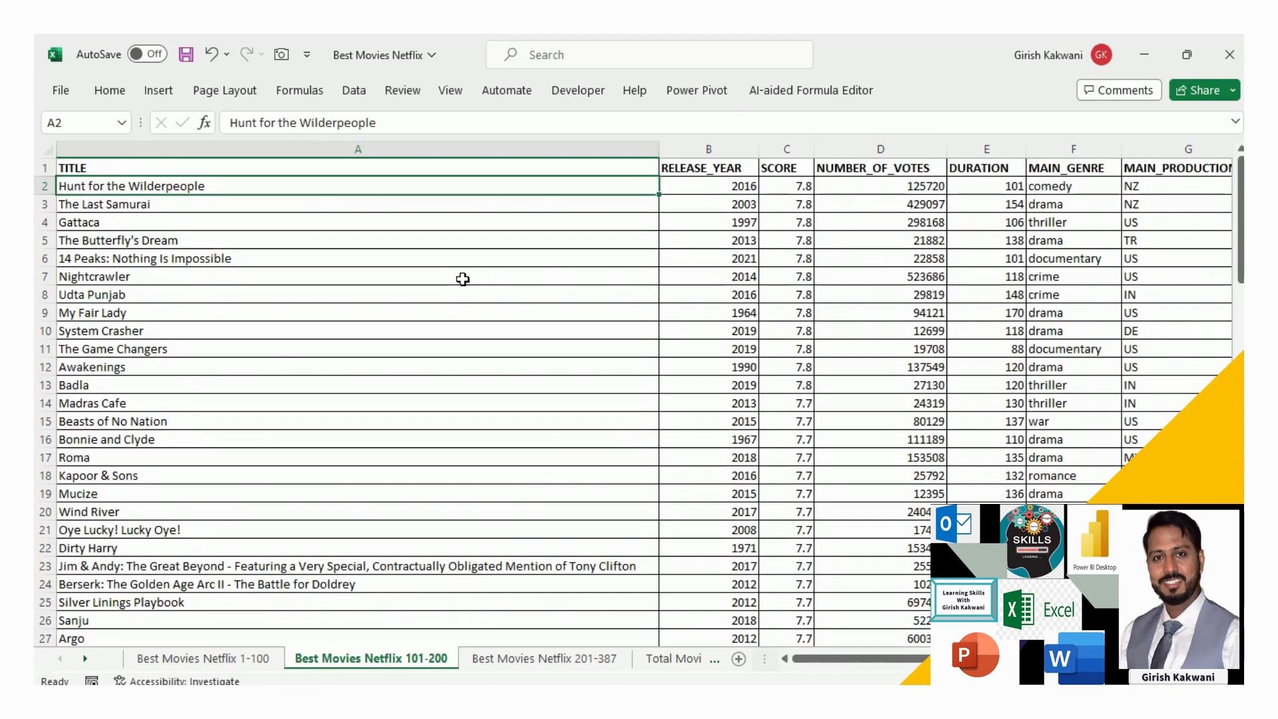
{"action": "key", "text": "ctrl+t"}
{"action": "key", "text": "Return"}
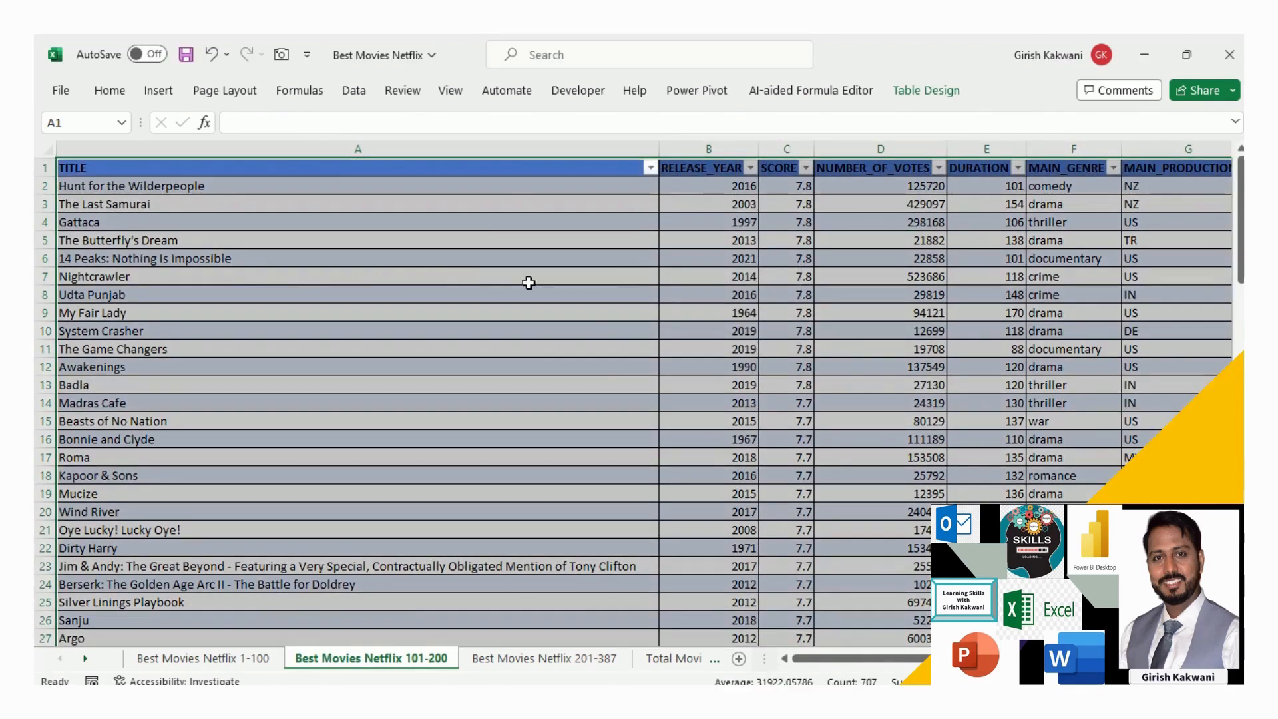
{"action": "left_click", "coordinate": [591, 332]}
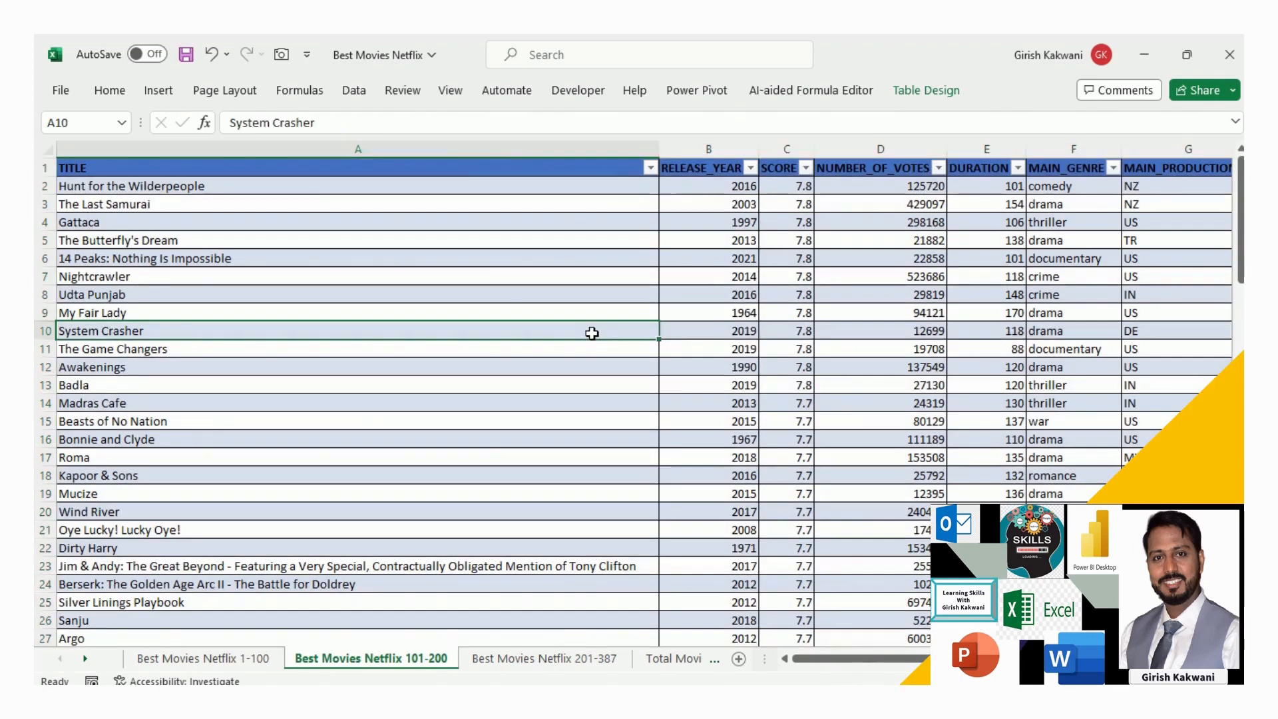
{"action": "left_click", "coordinate": [929, 92]}
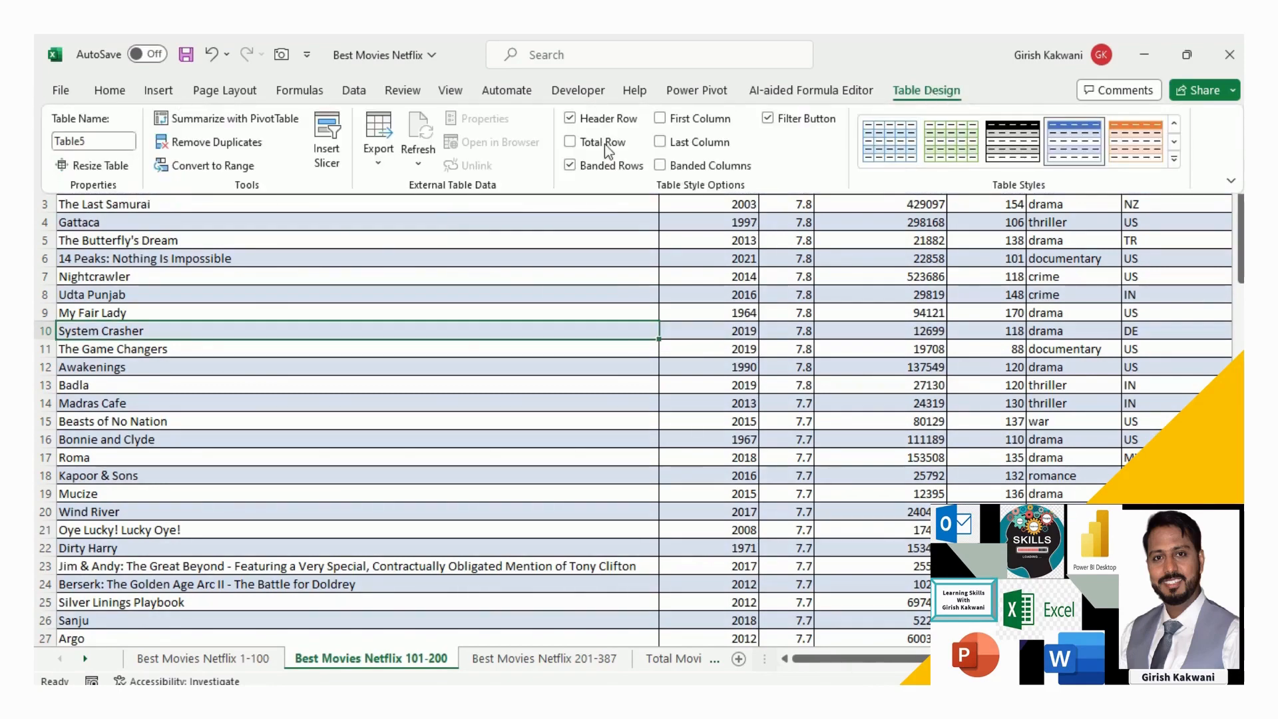
{"action": "left_click", "coordinate": [406, 358]}
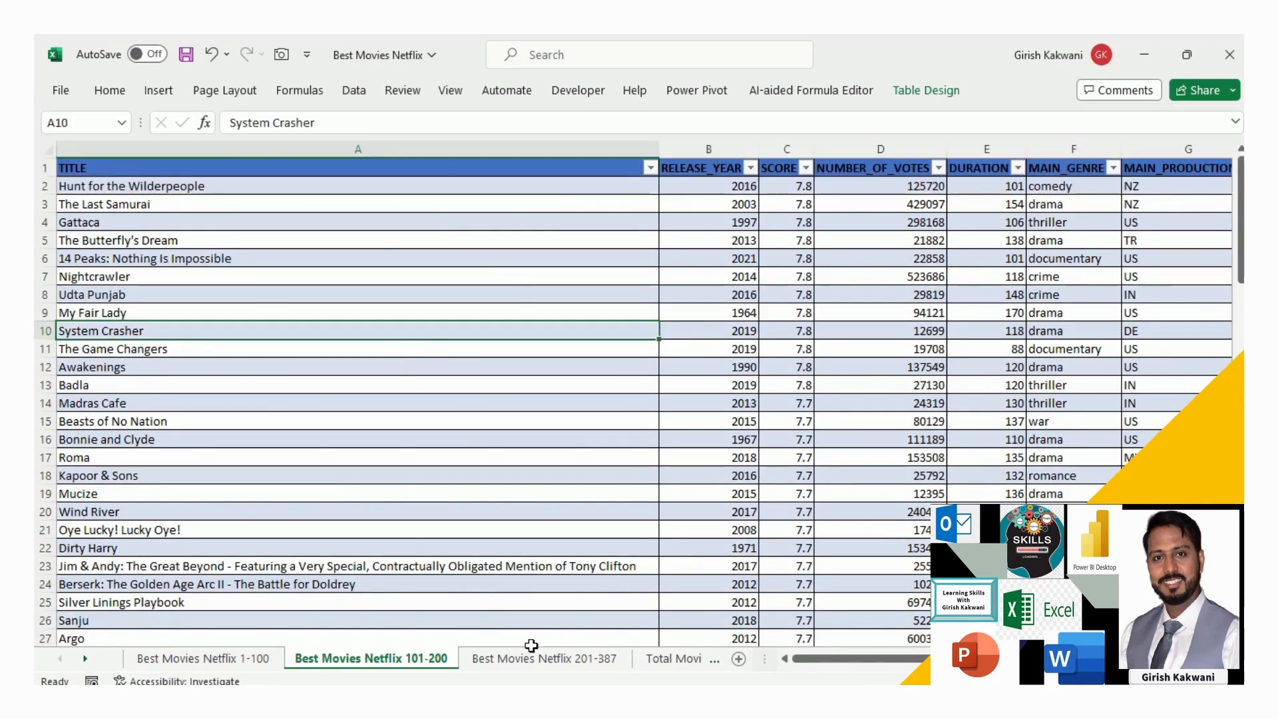
Step: Convert the range A1:G188 on the Best Movies Netflix 201-387 sheet into a table with headers
{"action": "left_click", "coordinate": [533, 655]}
{"action": "left_click", "coordinate": [238, 224]}
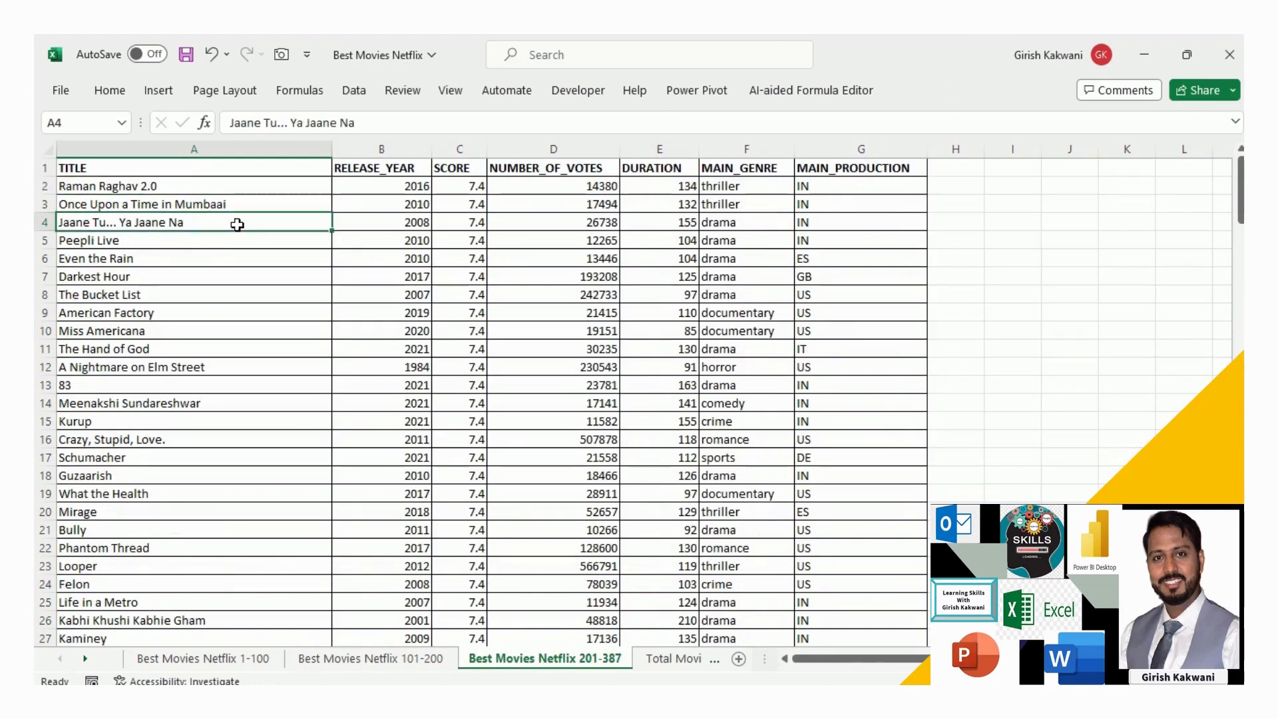
{"action": "key", "text": "ctrl+t"}
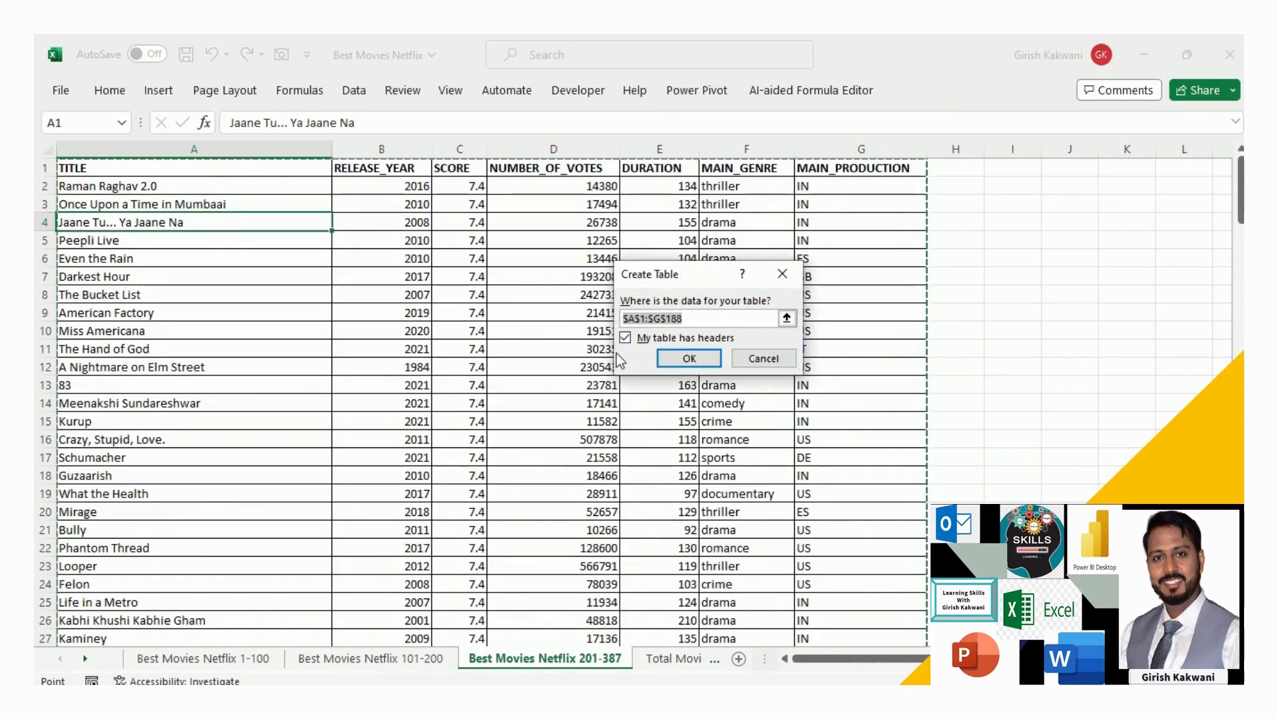
{"action": "left_click", "coordinate": [689, 359]}
Step: Check the tables on all three movie sheets and save the workbook
{"action": "left_click", "coordinate": [226, 658]}
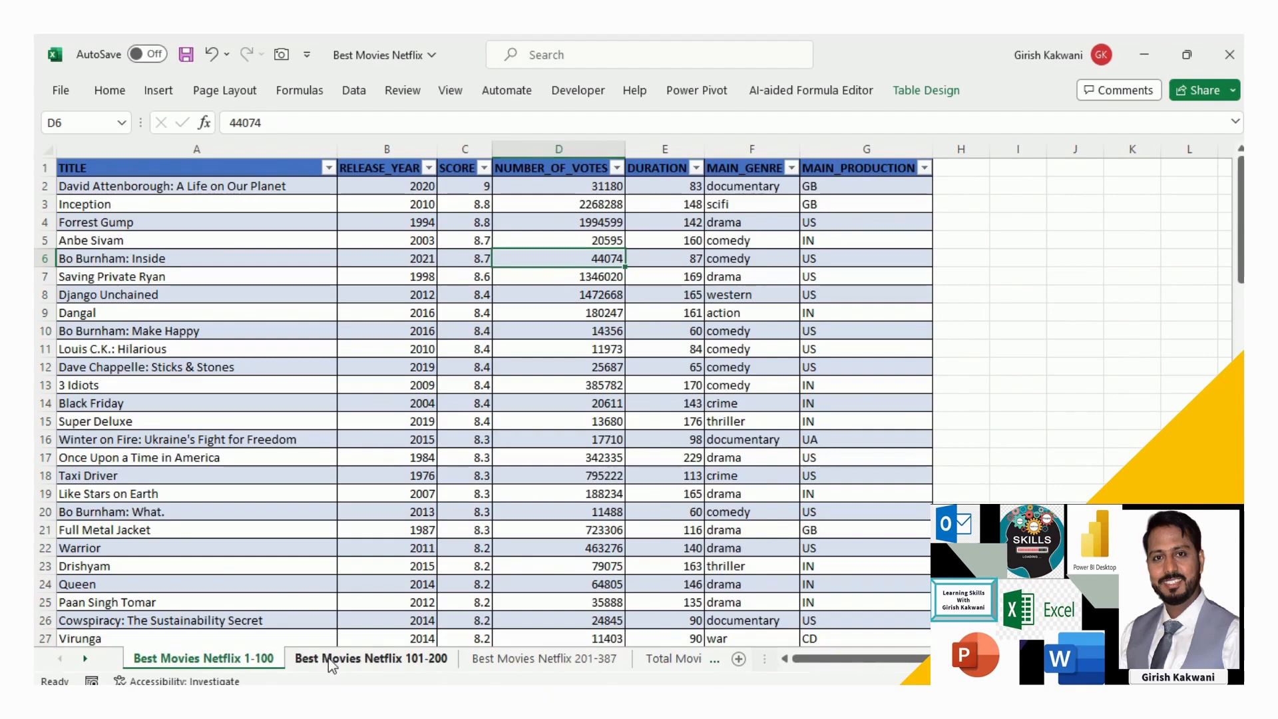
{"action": "left_click", "coordinate": [329, 658]}
{"action": "left_click", "coordinate": [541, 659]}
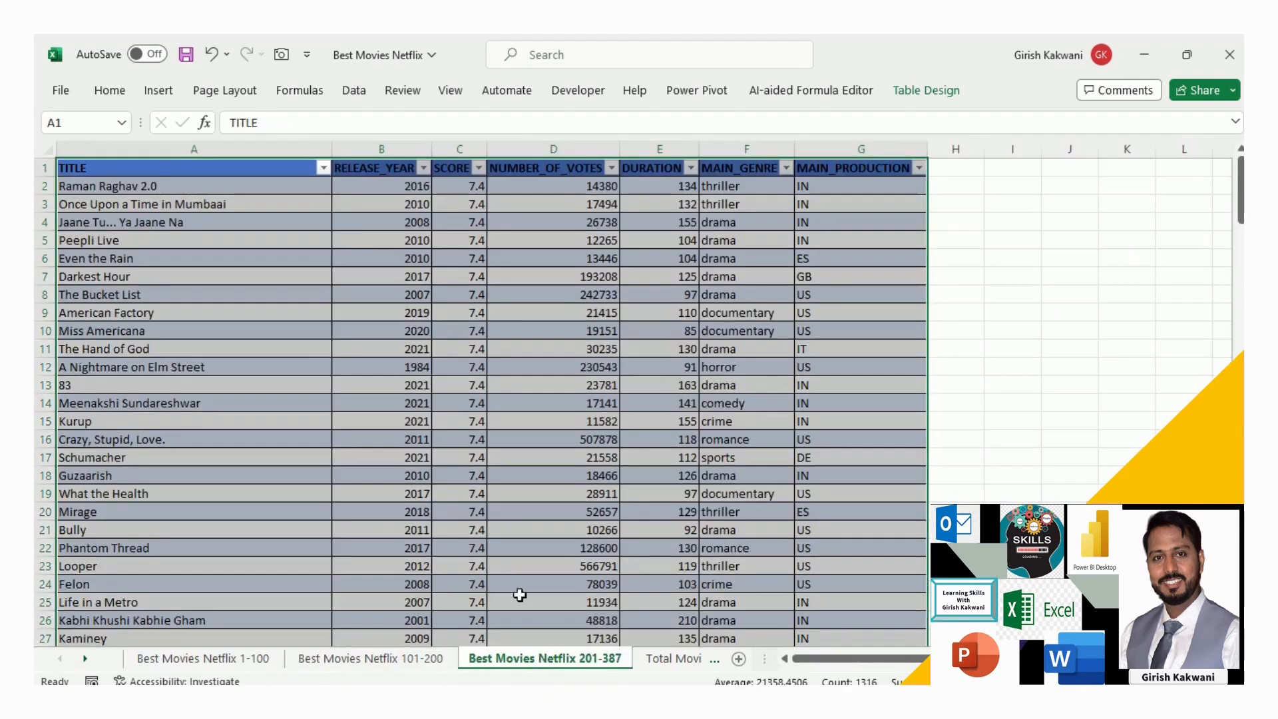
{"action": "left_click", "coordinate": [412, 192]}
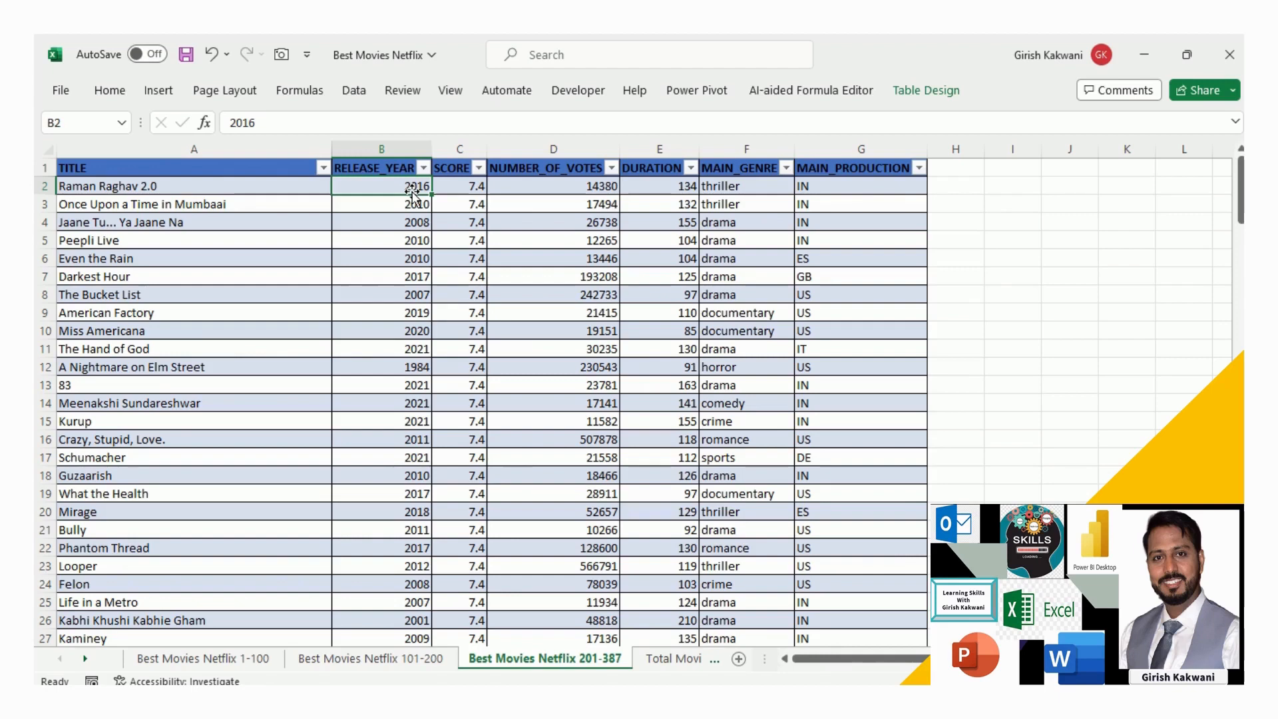
{"action": "key", "text": "ctrl+s"}
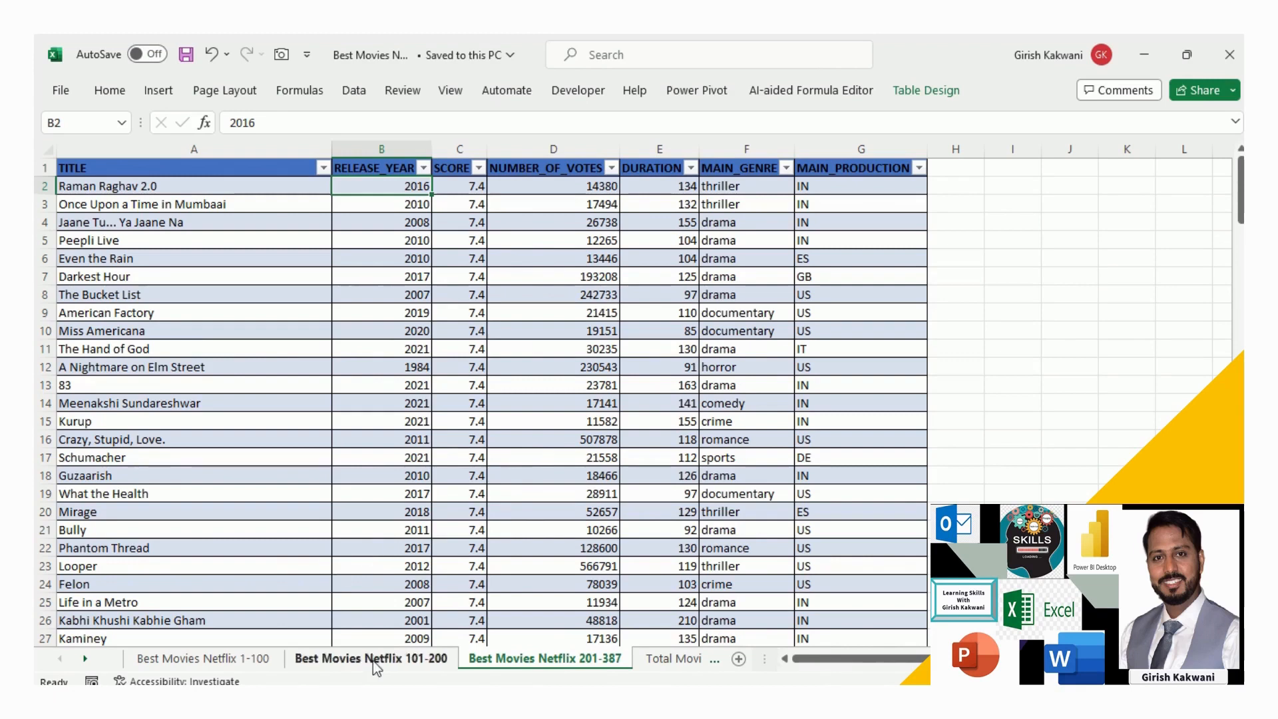
Step: View the Total Movies List sheet and select its cell A1
{"action": "left_click", "coordinate": [689, 665]}
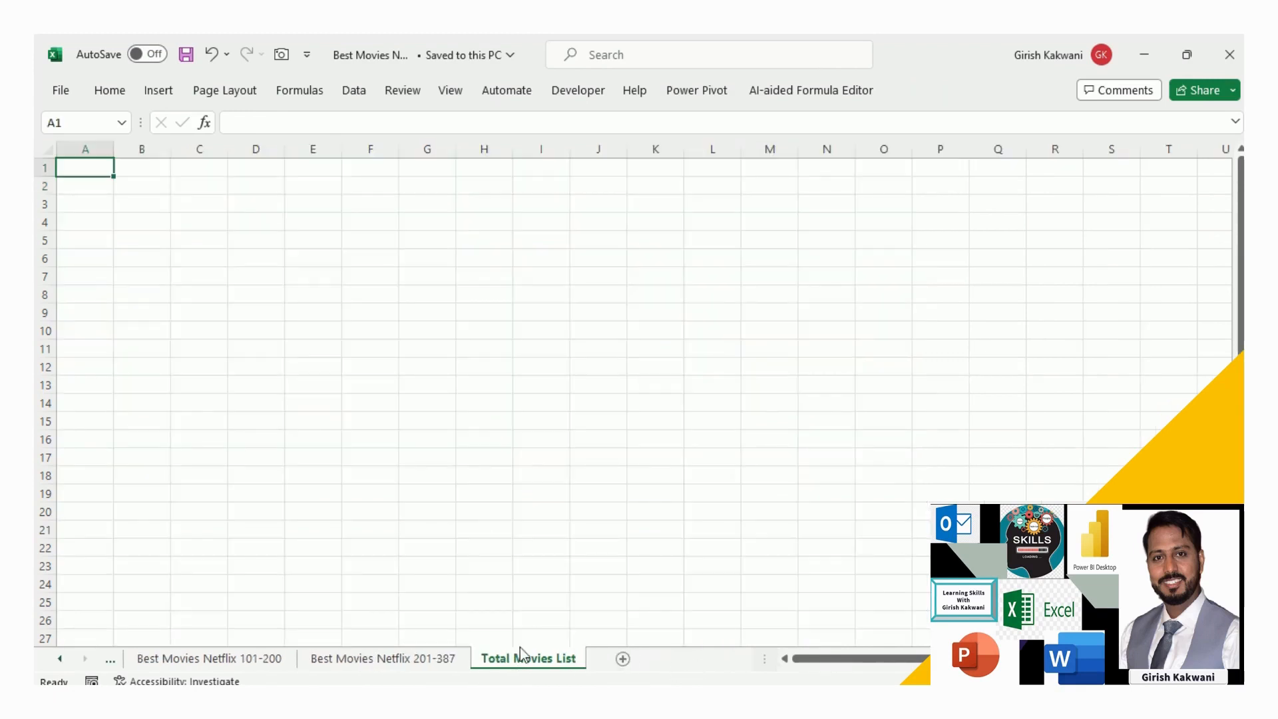
{"action": "left_click", "coordinate": [93, 184]}
{"action": "left_click", "coordinate": [79, 167]}
Step: Rename the table on the Best Movies Netflix 1-100 sheet as Movie1
{"action": "left_click", "coordinate": [60, 658]}
{"action": "left_click", "coordinate": [203, 658]}
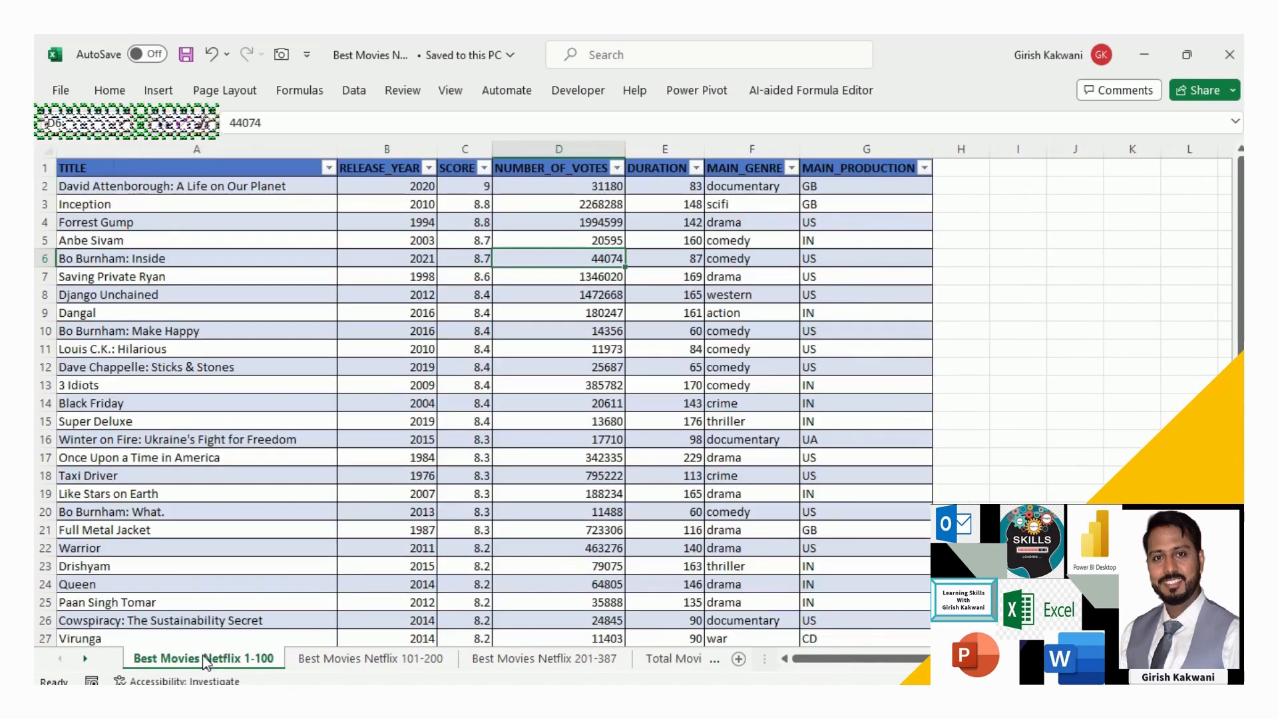
{"action": "left_click", "coordinate": [932, 90]}
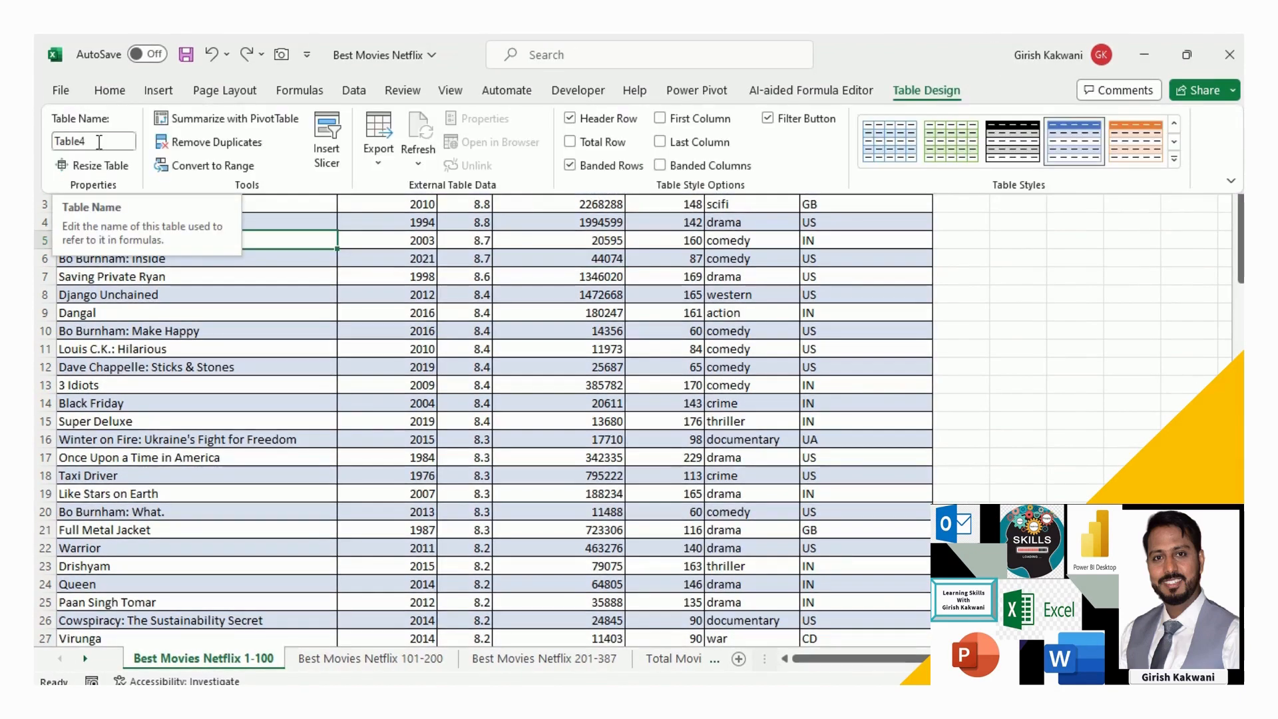
{"action": "left_click", "coordinate": [99, 141]}
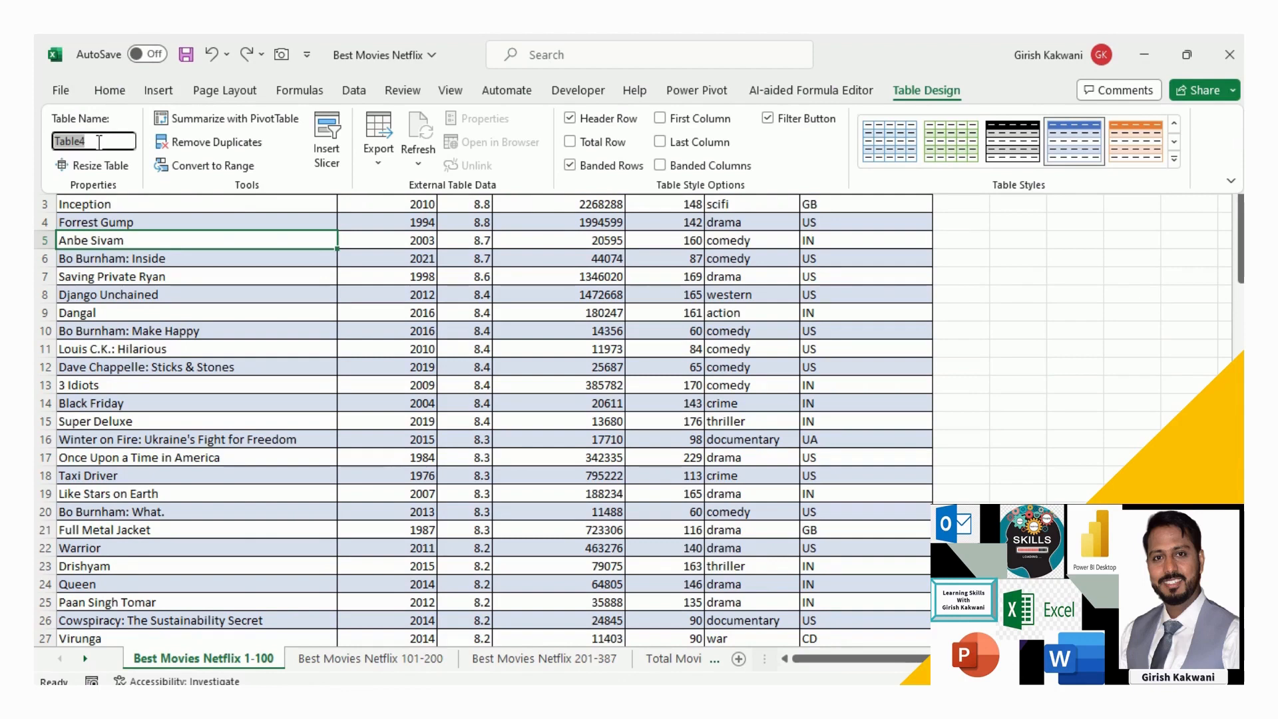
{"action": "type", "text": "Movie1"}
{"action": "left_click", "coordinate": [190, 244]}
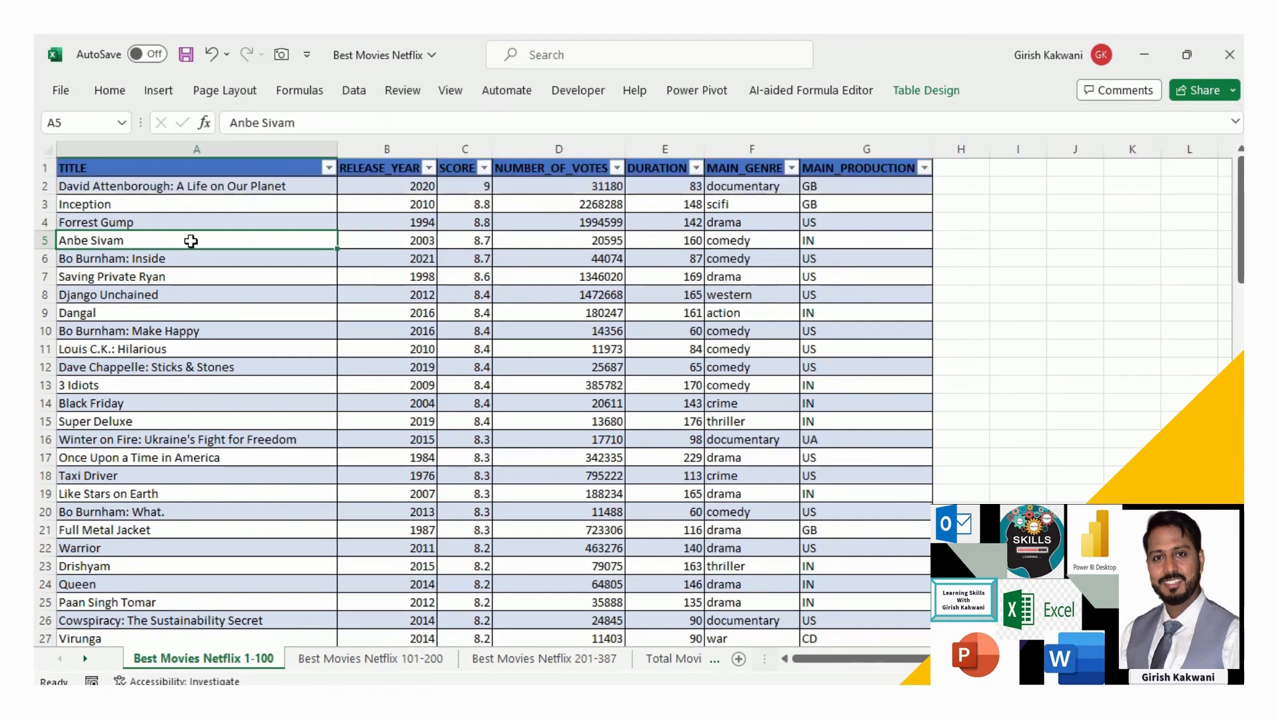
Step: Rename the table on the Best Movies Netflix 101-200 sheet as Movie2
{"action": "left_click", "coordinate": [368, 661]}
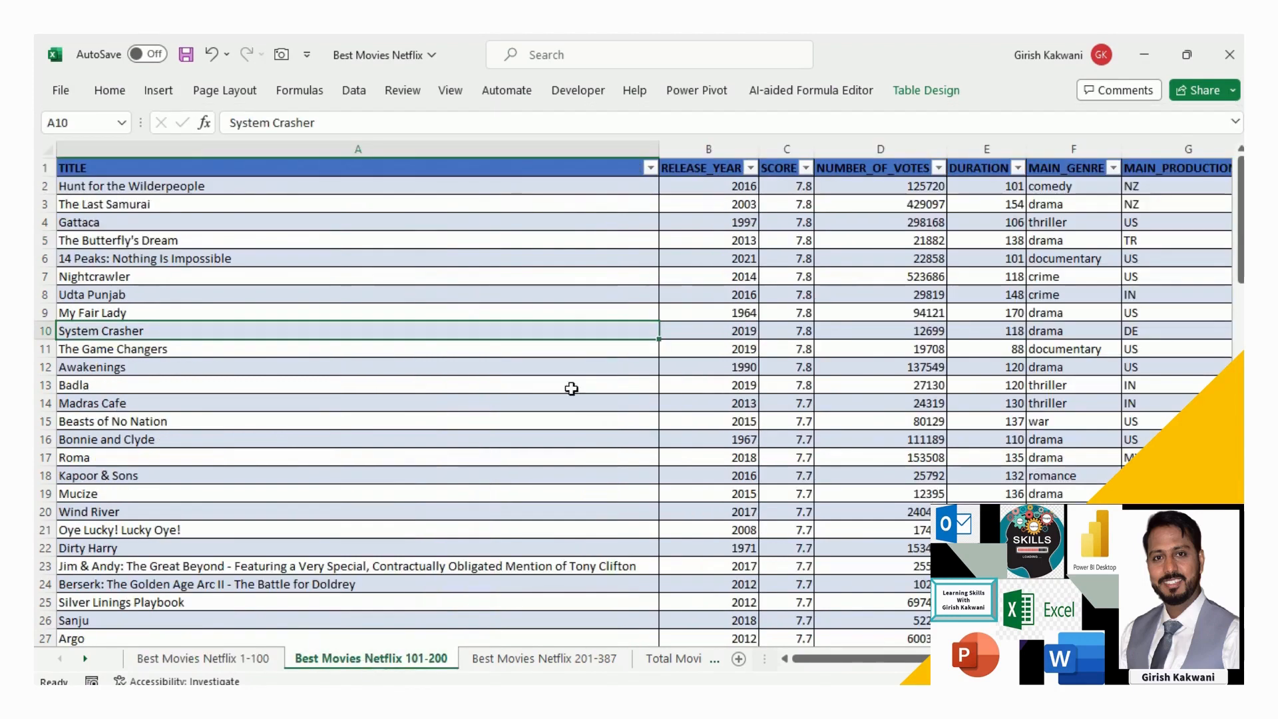
{"action": "left_click", "coordinate": [949, 99]}
{"action": "left_click", "coordinate": [107, 141]}
{"action": "type", "text": "Movies N"}
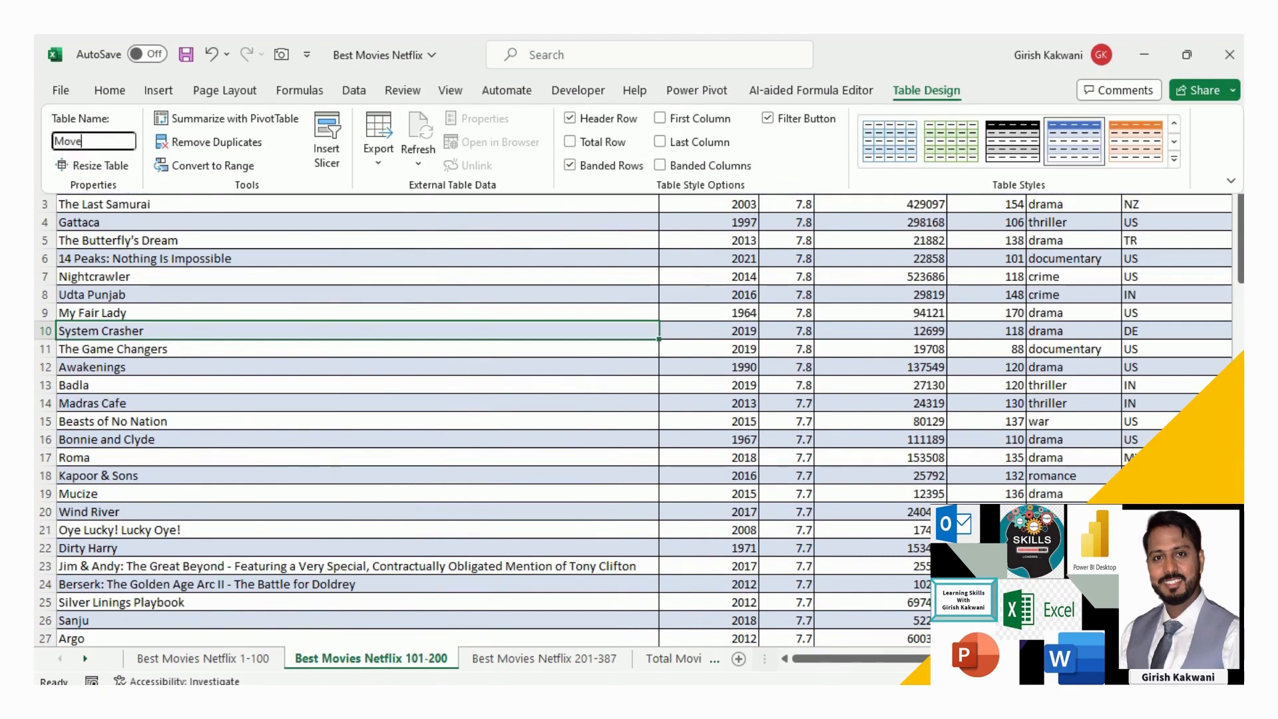
{"action": "type", "text": "e"}
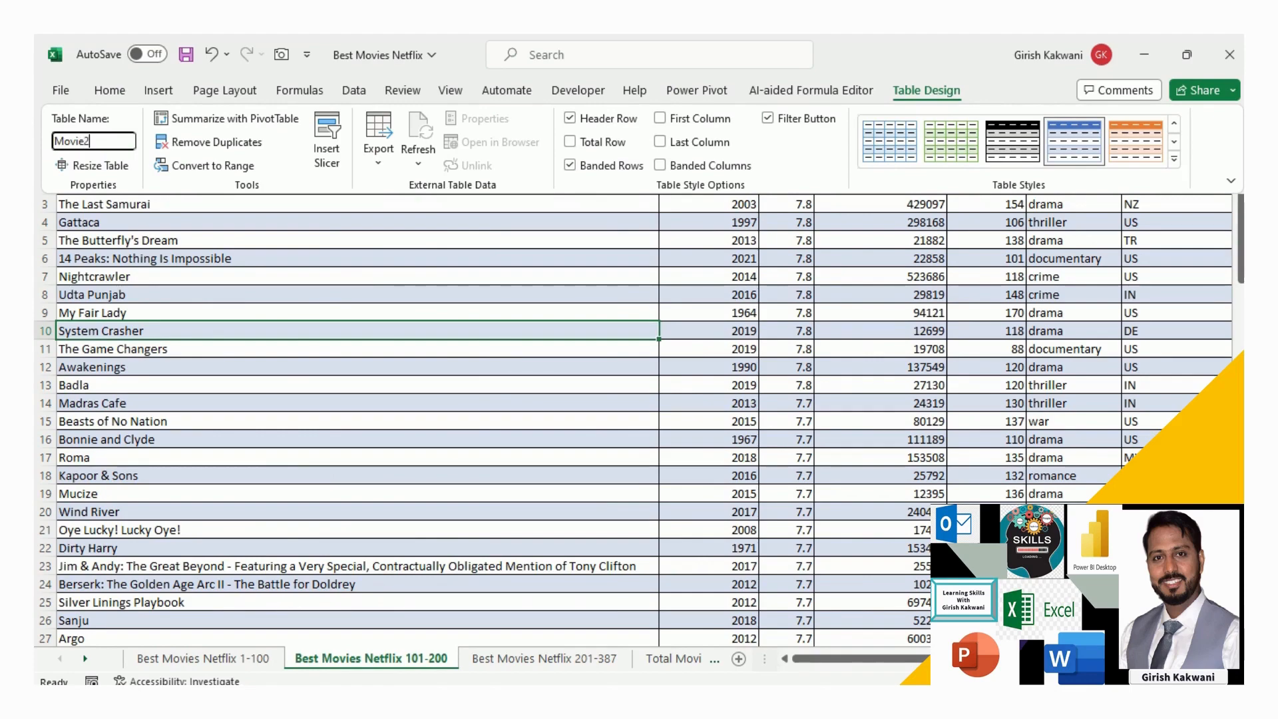
{"action": "key", "text": "Return"}
Step: Rename the table on the Best Movies Netflix 201-387 sheet as Movie3 and save the workbook
{"action": "left_click", "coordinate": [542, 658]}
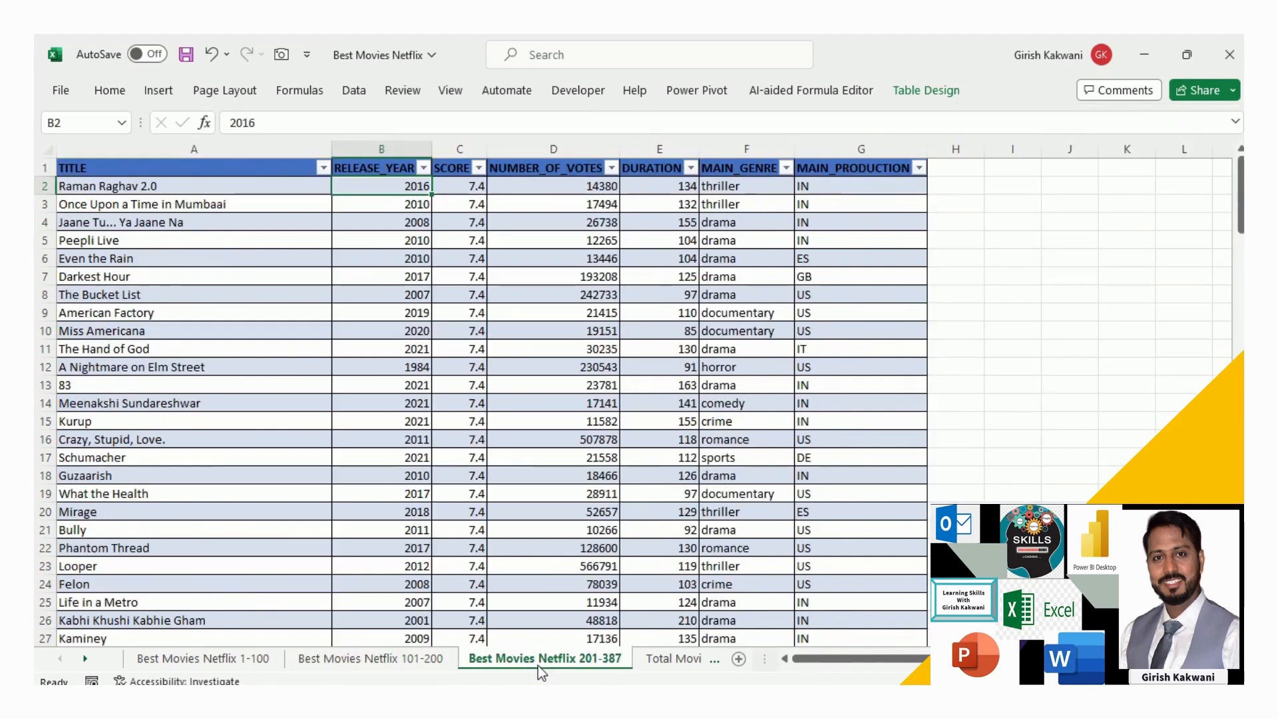
{"action": "left_click", "coordinate": [926, 90]}
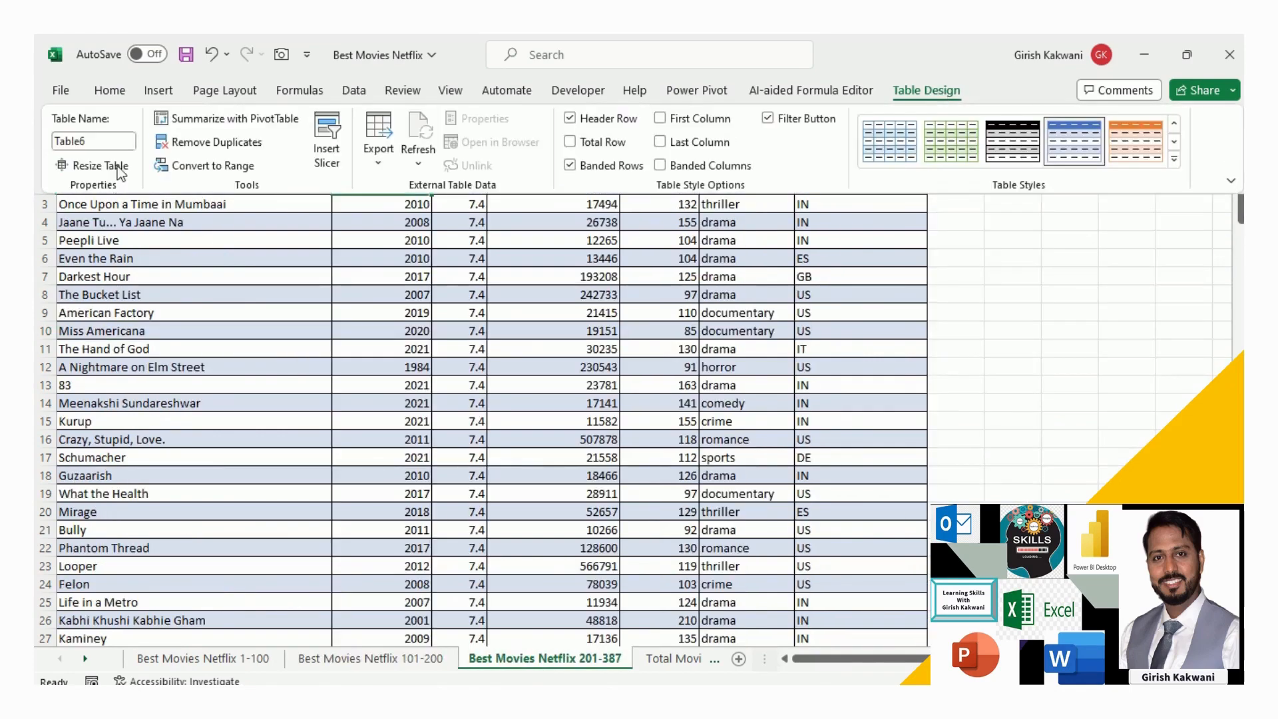
{"action": "left_click", "coordinate": [64, 143]}
{"action": "left_click_drag", "start_coordinate": [103, 141], "coordinate": [38, 145]}
{"action": "type", "text": "Movie3"}
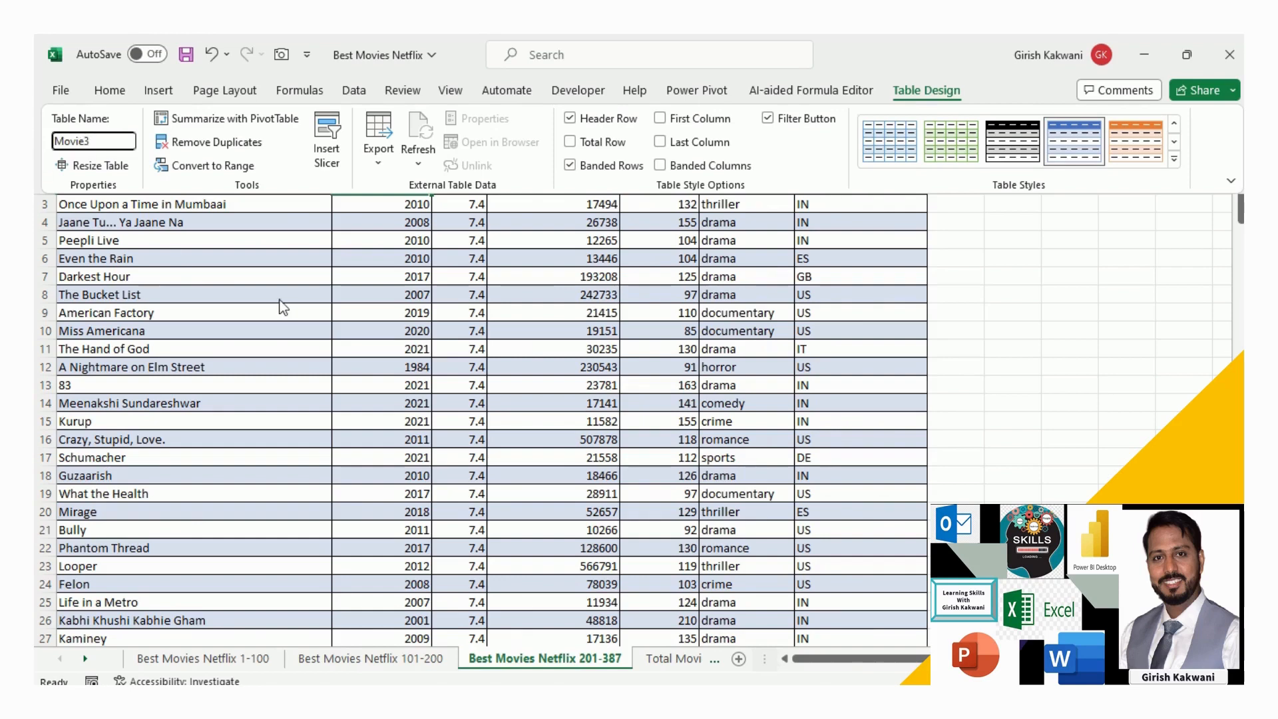
{"action": "key", "text": "Return"}
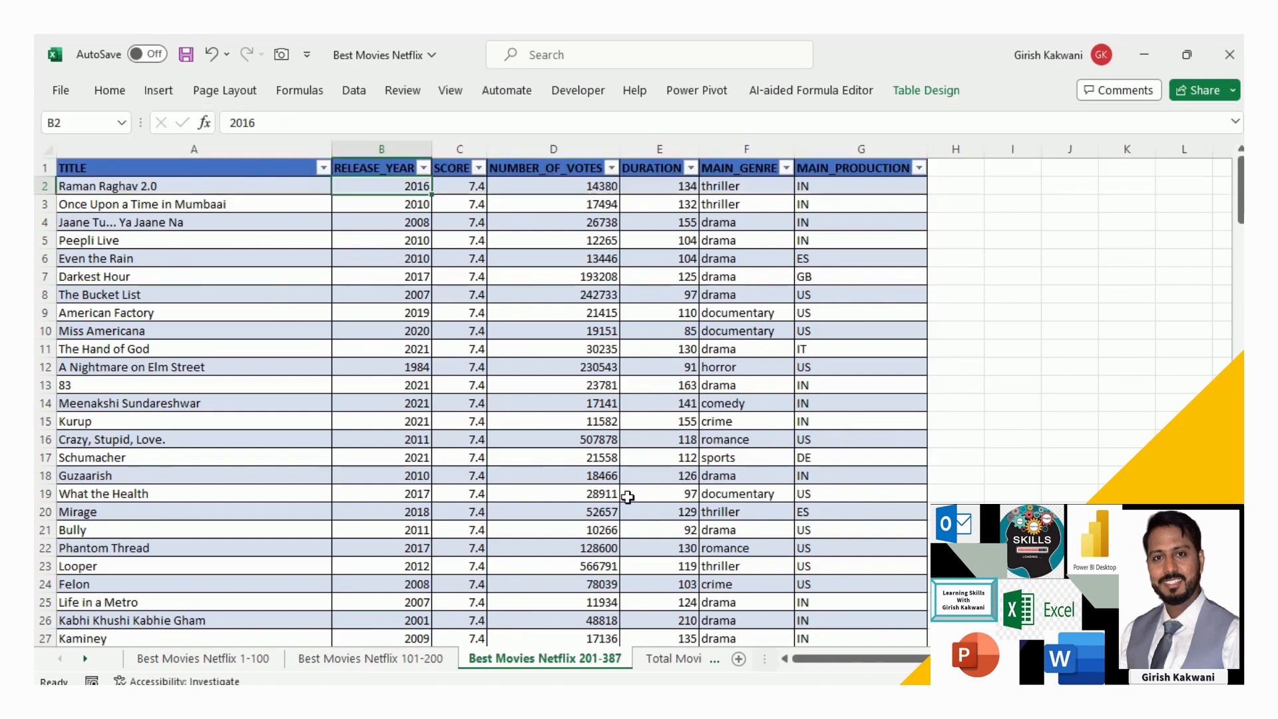
{"action": "key", "text": "ctrl+s"}
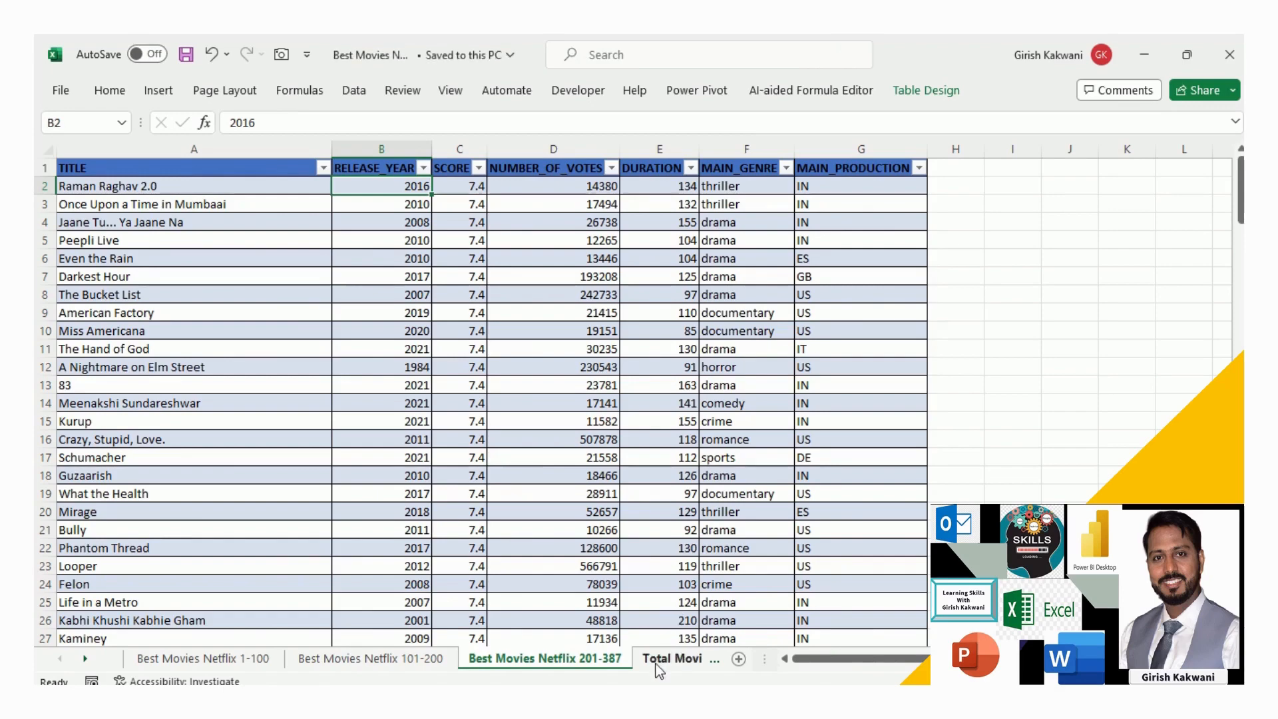
Step: Check the table names on all three movie sheets and return to the Total Movies List sheet
{"action": "left_click", "coordinate": [199, 658]}
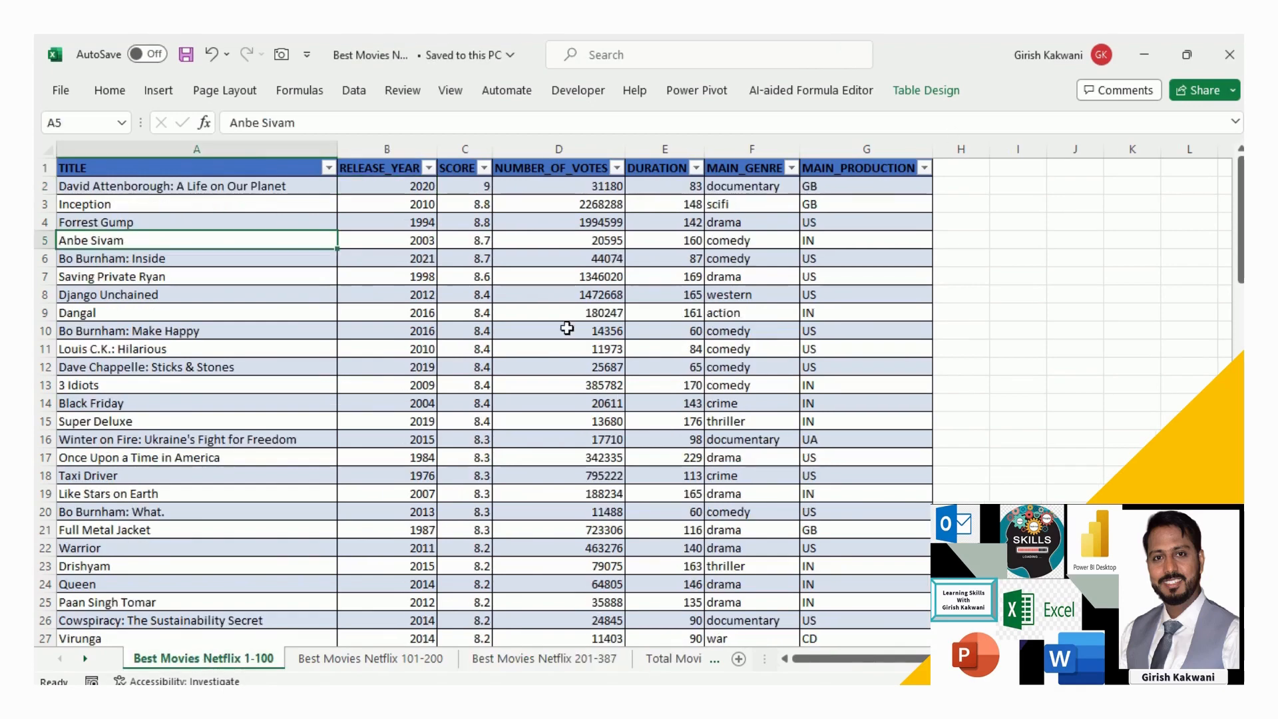
{"action": "left_click", "coordinate": [926, 91]}
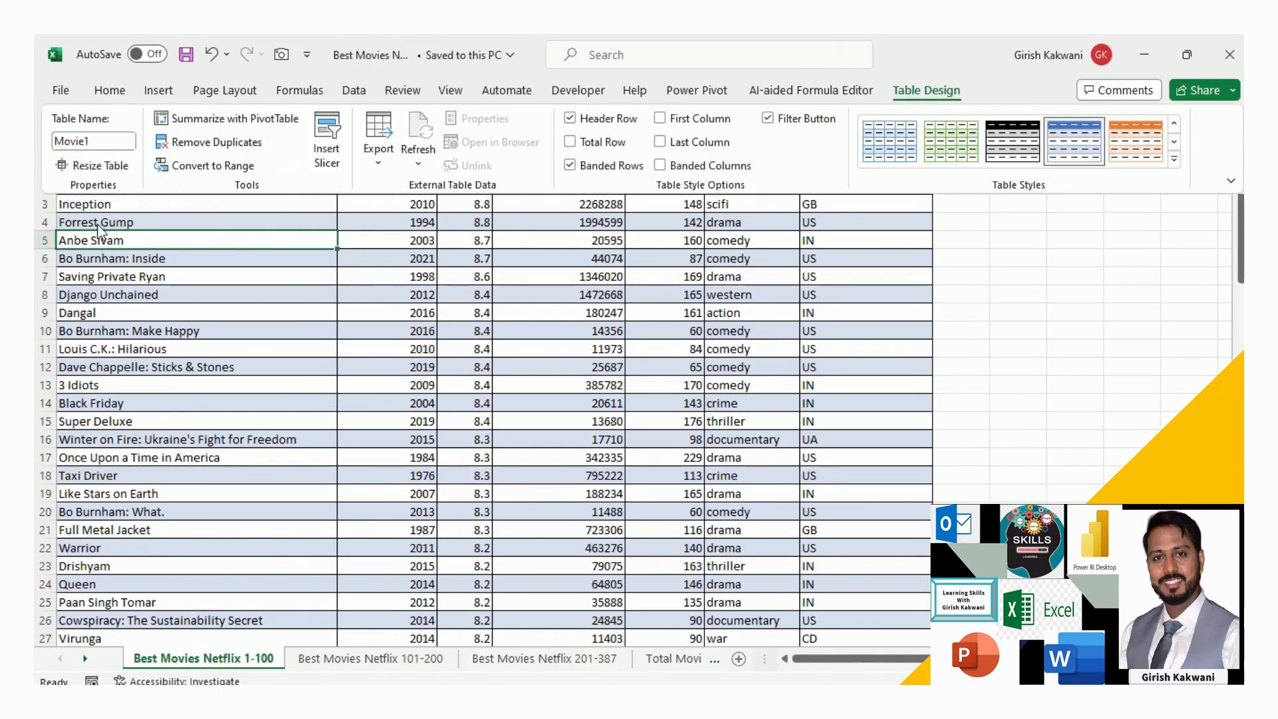
{"action": "left_click", "coordinate": [338, 478]}
{"action": "left_click", "coordinate": [370, 659]}
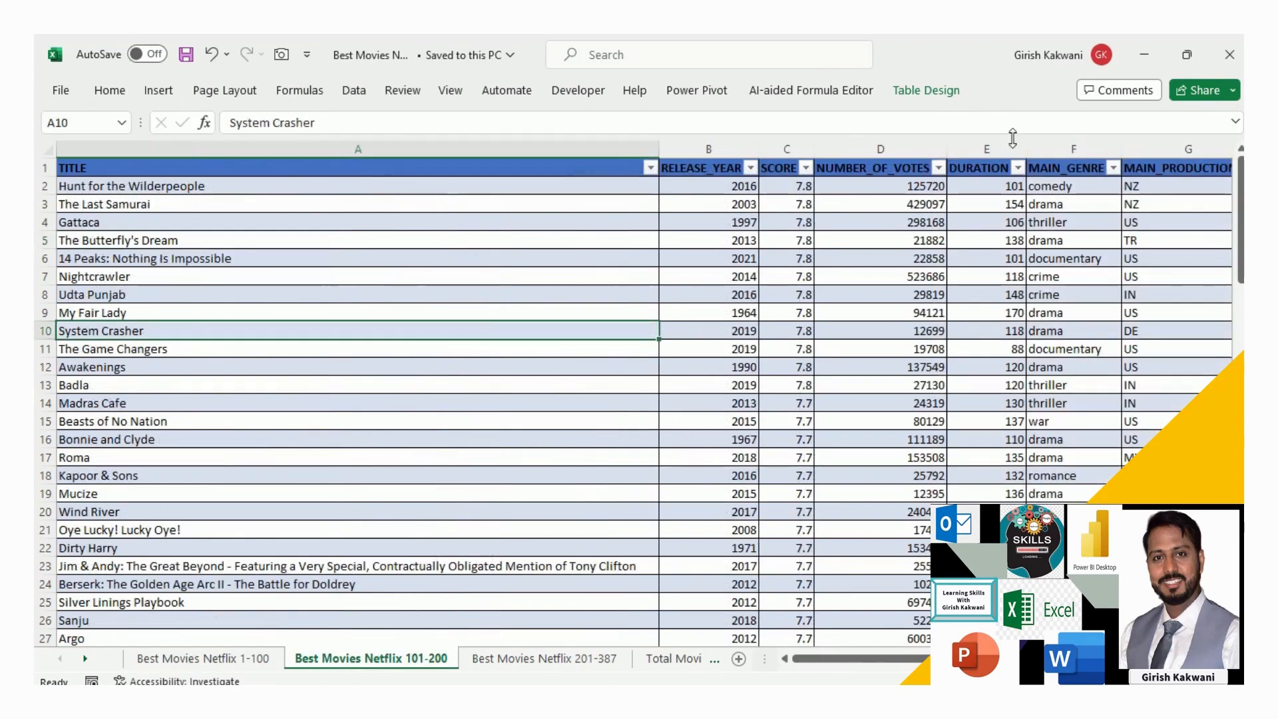
{"action": "left_click", "coordinate": [932, 94]}
{"action": "left_click", "coordinate": [337, 457]}
{"action": "left_click", "coordinate": [526, 659]}
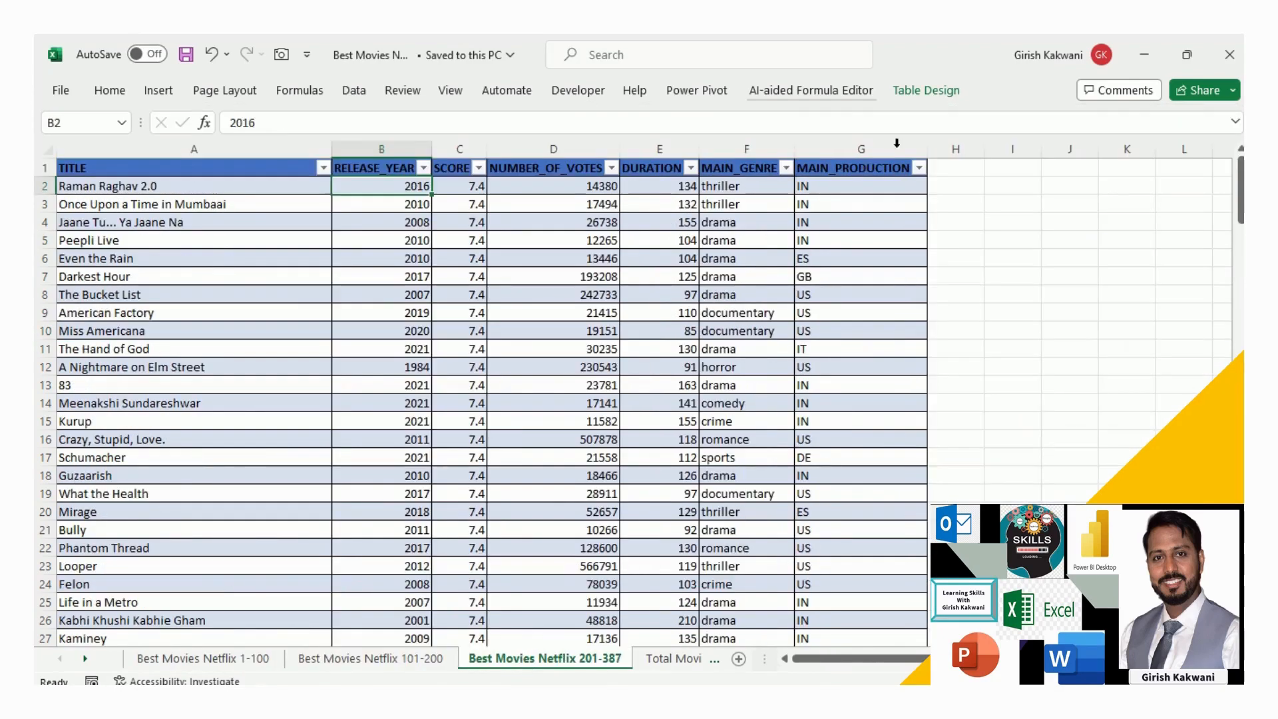
{"action": "left_click", "coordinate": [944, 93]}
{"action": "left_click", "coordinate": [189, 281]}
{"action": "left_click", "coordinate": [676, 665]}
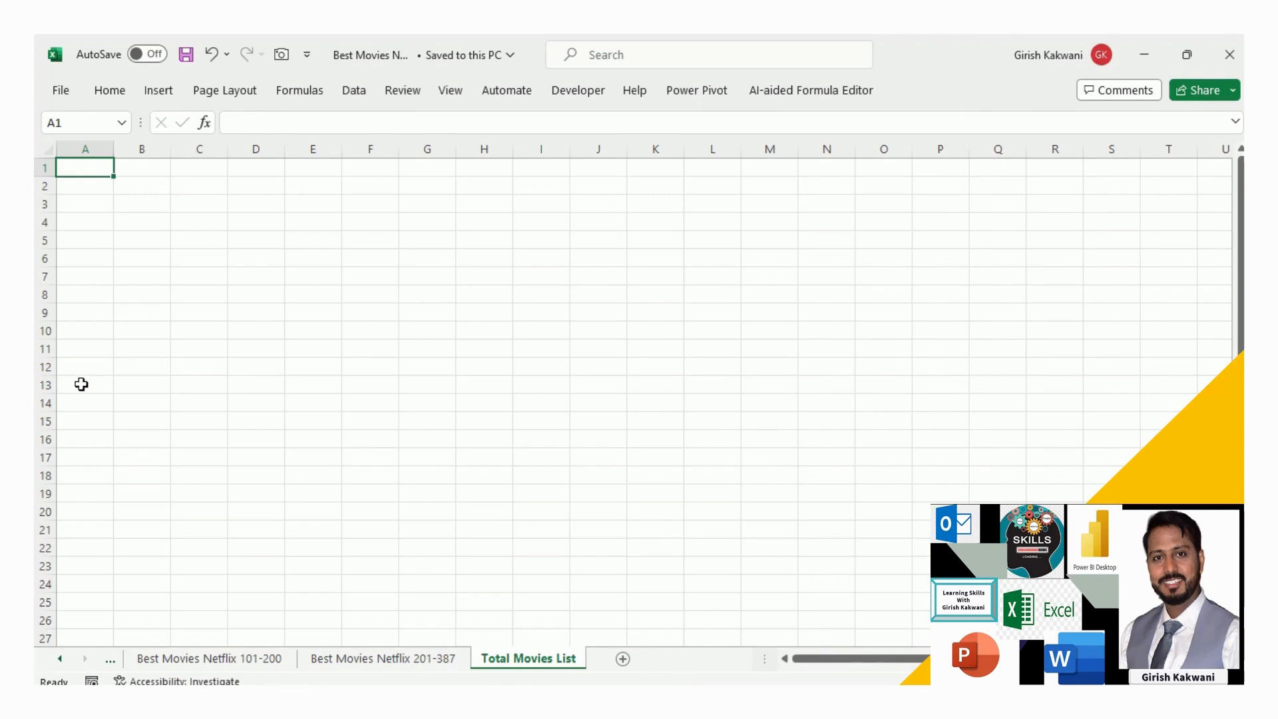
{"action": "type", "text": "="}
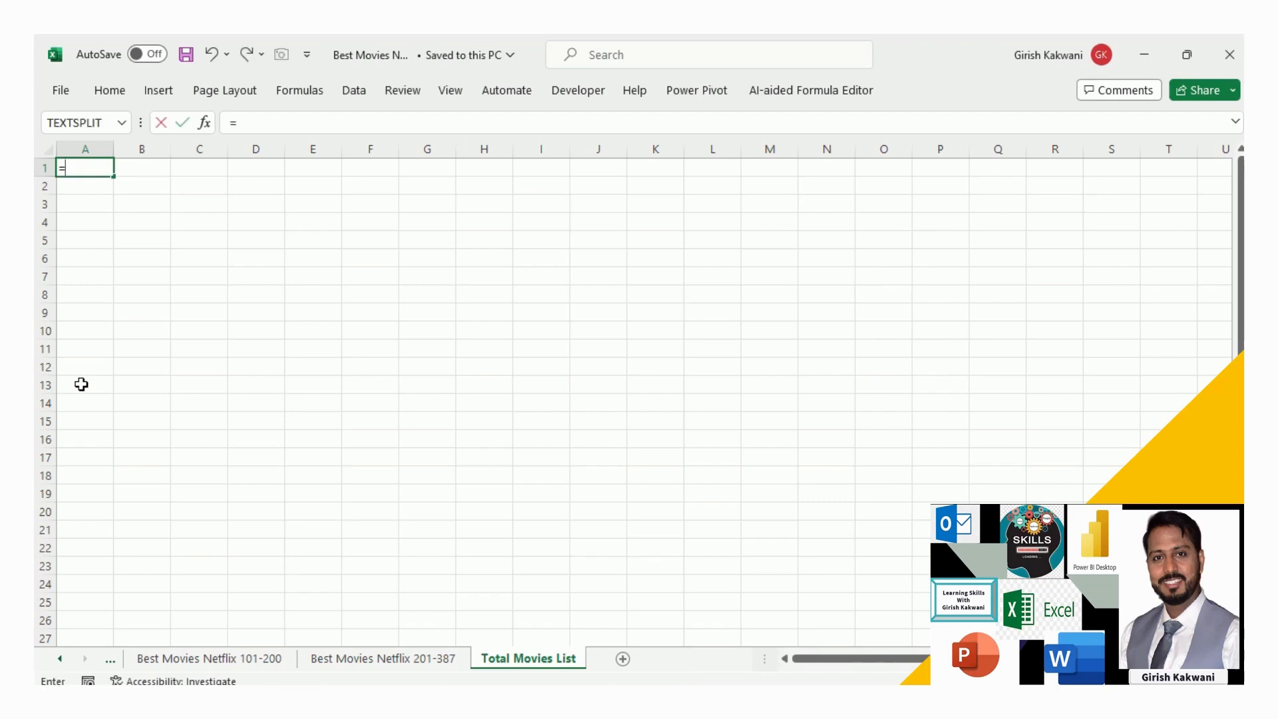
{"action": "type", "text": "vst"}
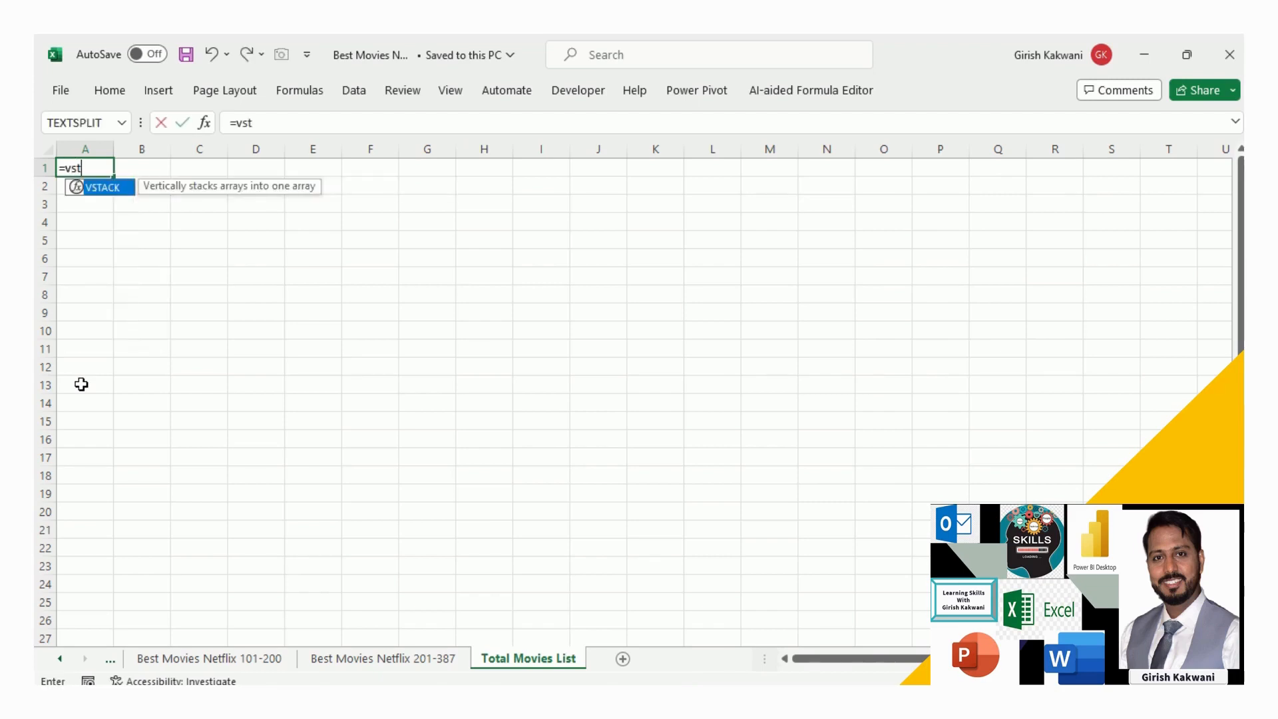
{"action": "type", "text": "ac"}
{"action": "type", "text": "k"}
{"action": "key", "text": "Tab"}
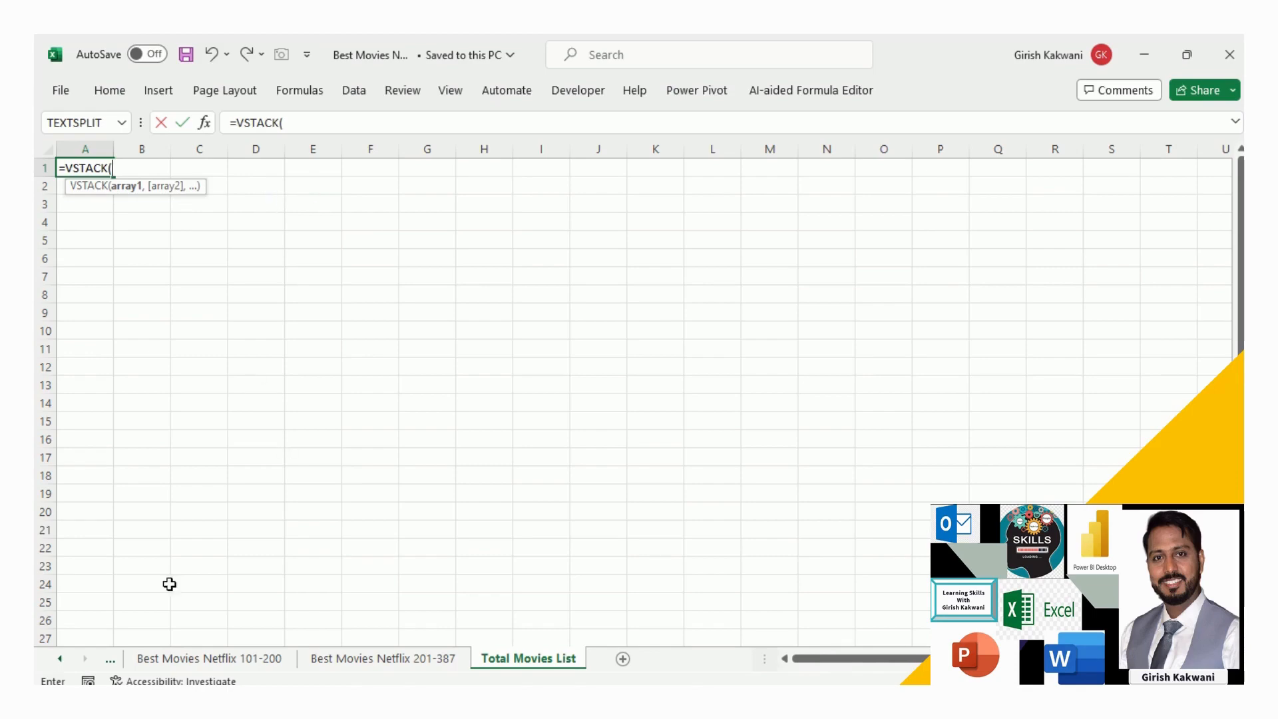
{"action": "left_click", "coordinate": [58, 659]}
{"action": "left_click", "coordinate": [162, 660]}
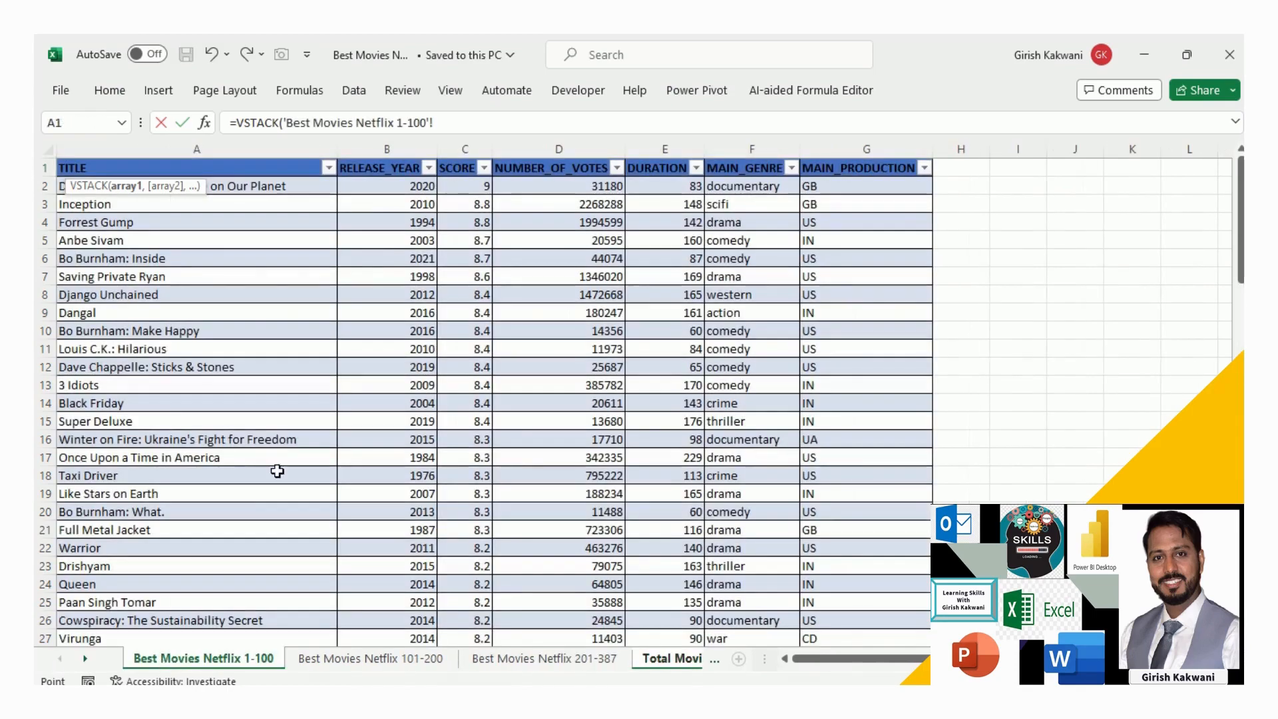
{"action": "left_click", "coordinate": [120, 170]}
{"action": "key", "text": "ctrl+shift+Right"}
{"action": "key", "text": "ctrl+shift+Down"}
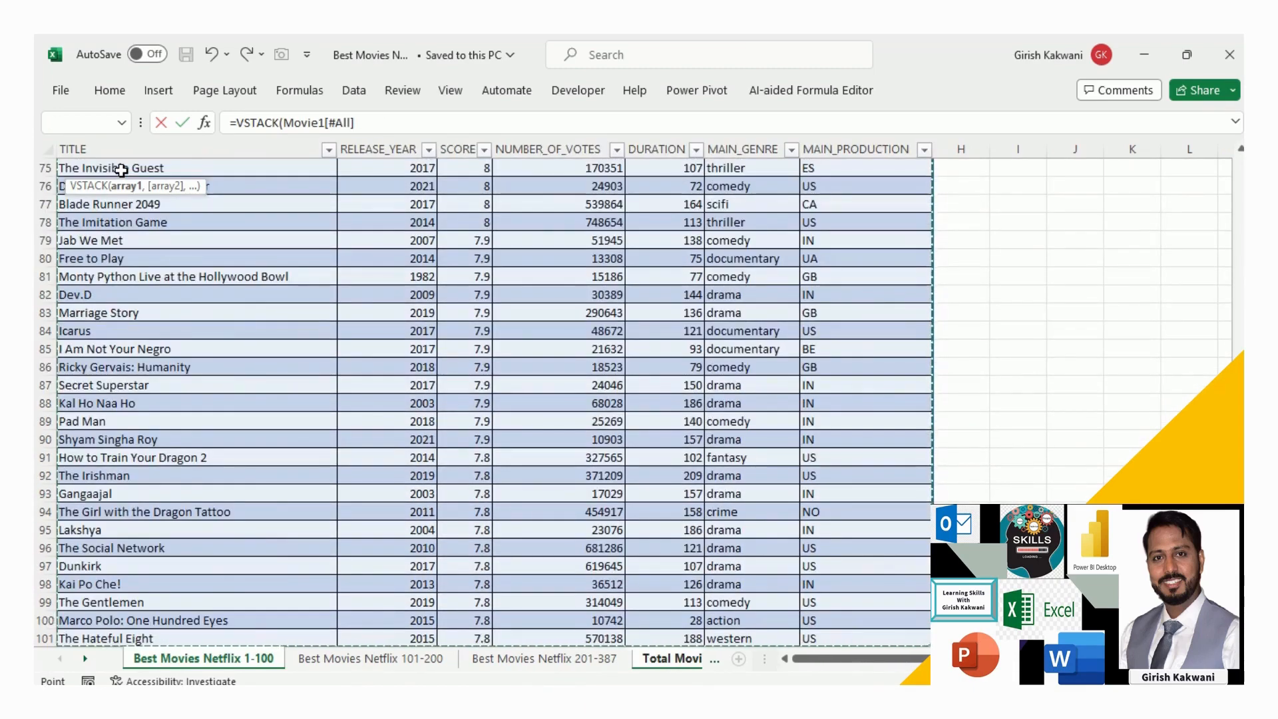
{"action": "key", "text": "Escape"}
Step: Combine the three movie tables in cell A1 of the Total Movies List sheet with =VSTACK(Movie1,Movie2,Movie3)
{"action": "type", "text": "=vst"}
{"action": "key", "text": "Tab"}
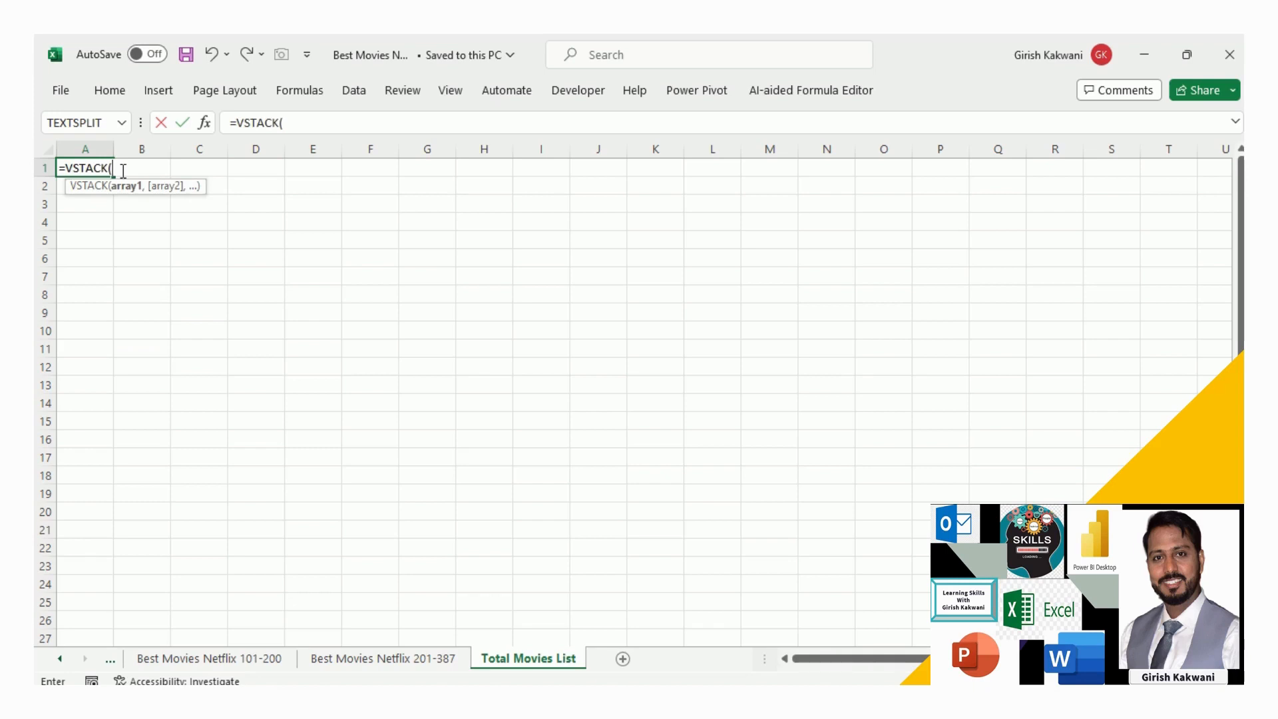
{"action": "type", "text": "movi"}
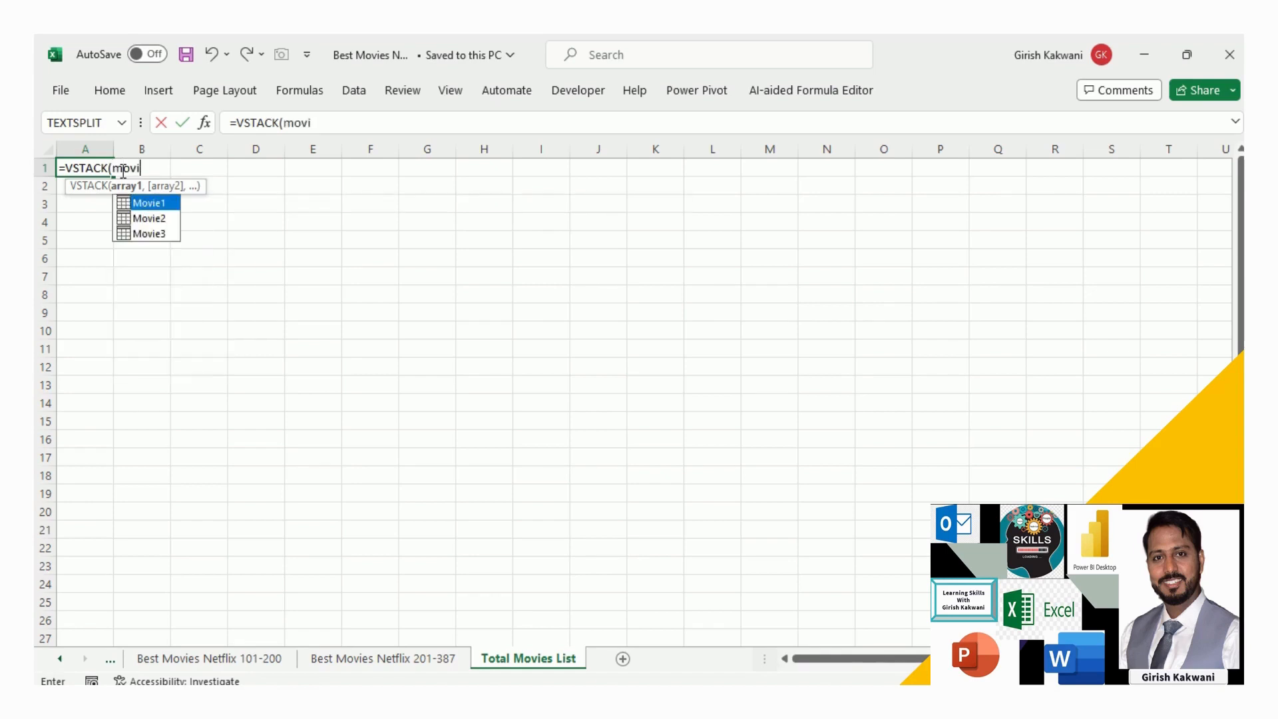
{"action": "type", "text": "e"}
{"action": "double_click", "coordinate": [144, 203]}
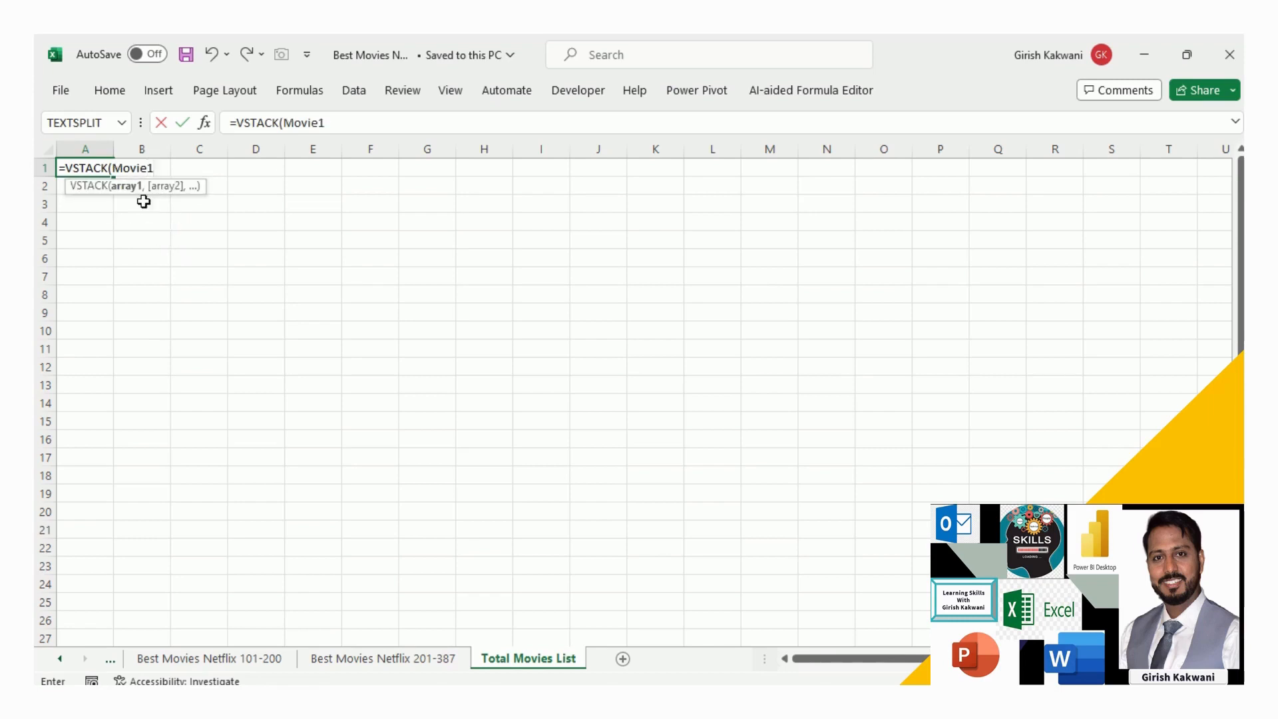
{"action": "type", "text": ","}
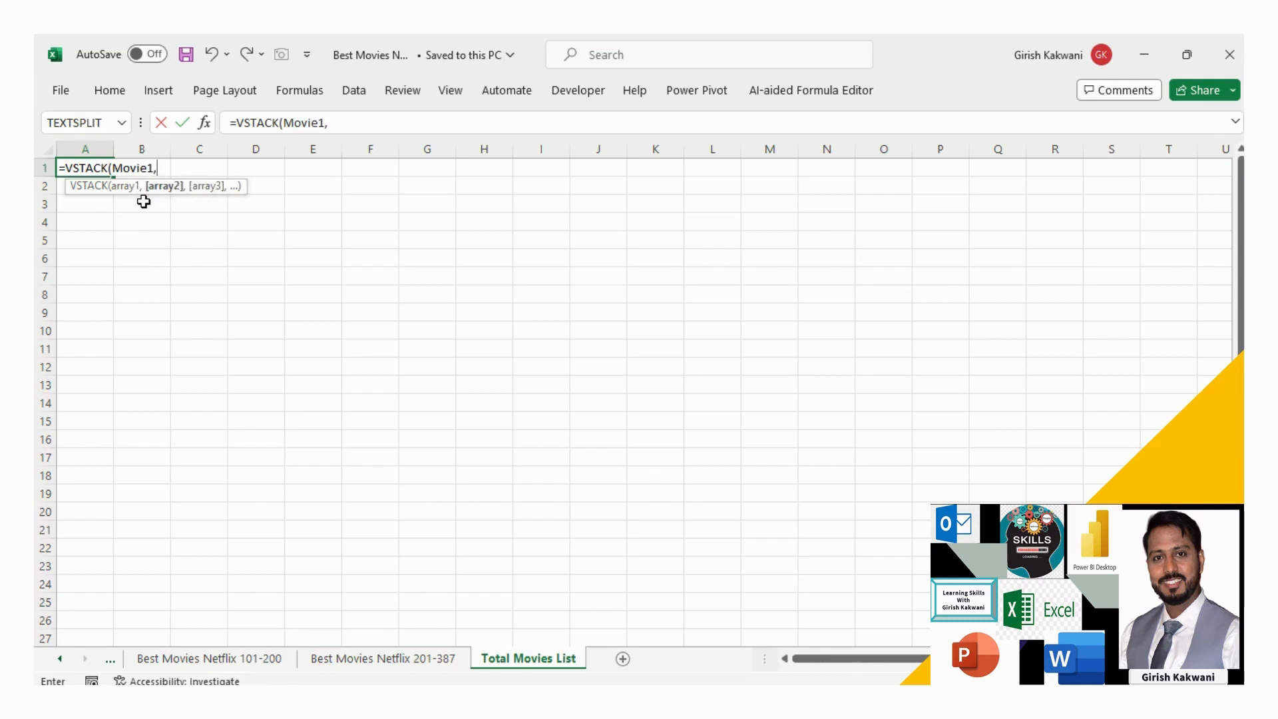
{"action": "type", "text": "movi"}
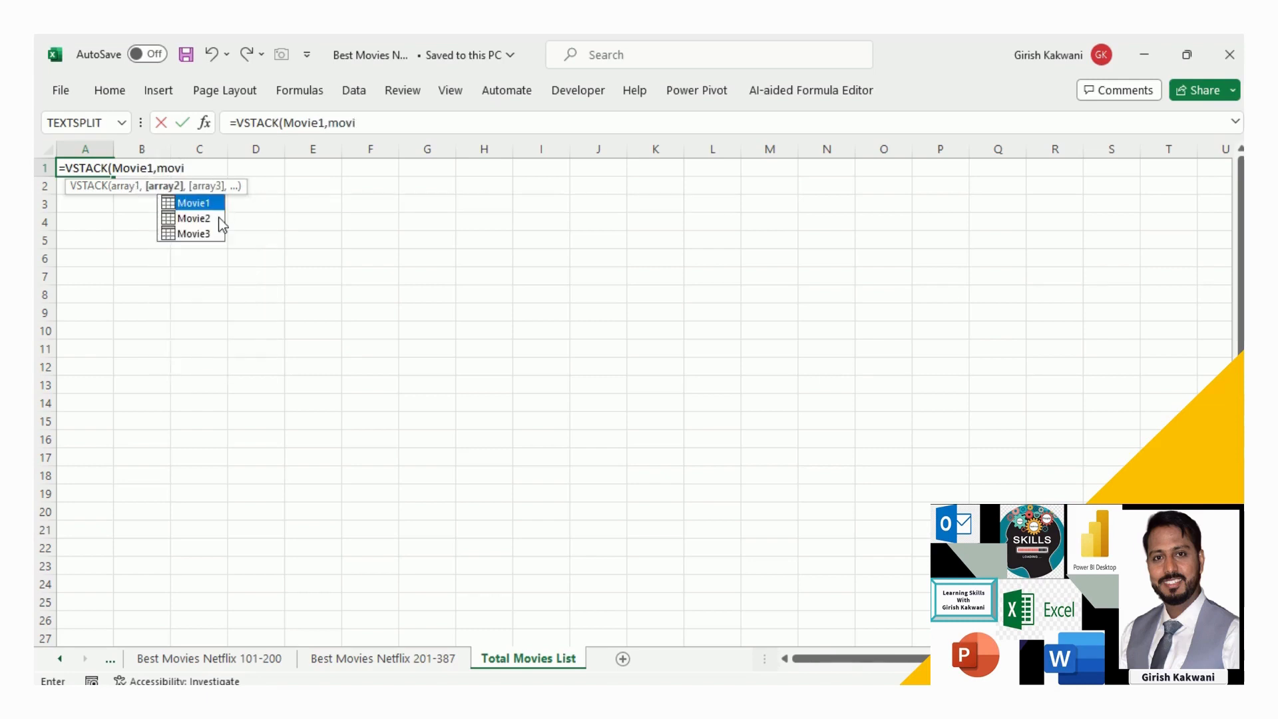
{"action": "double_click", "coordinate": [213, 218]}
{"action": "type", "text": ",movi"}
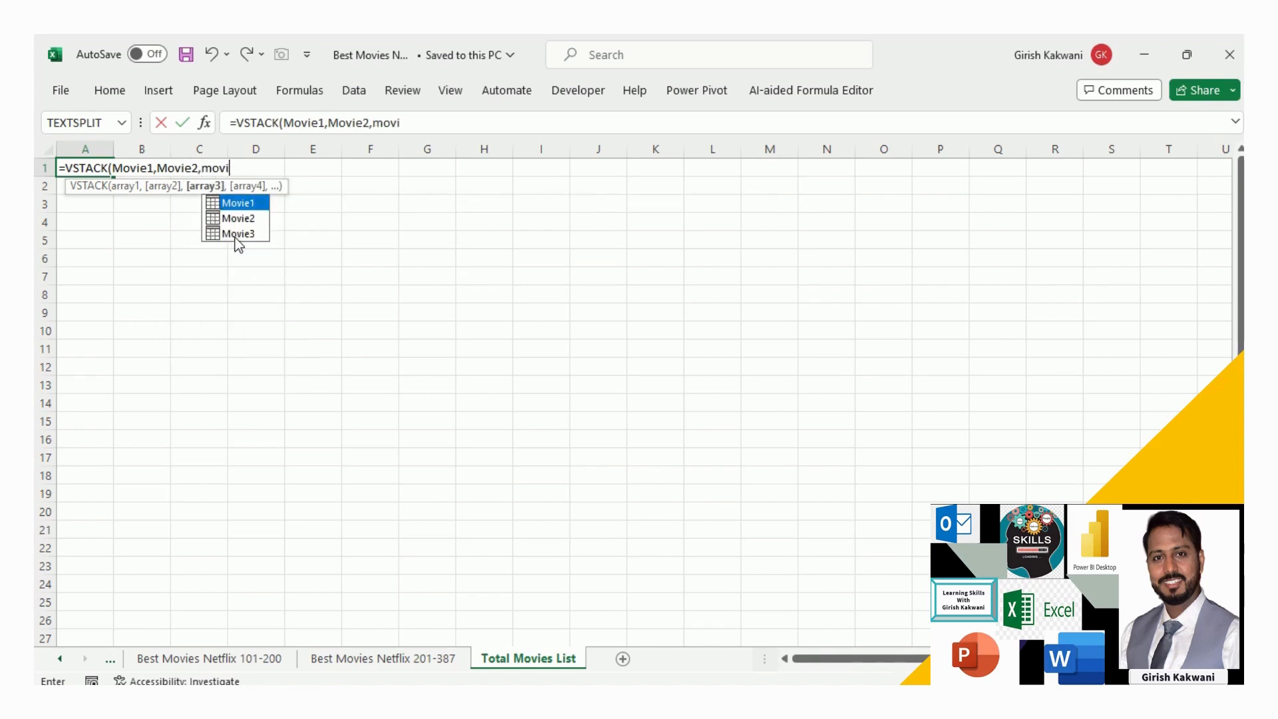
{"action": "double_click", "coordinate": [234, 234]}
{"action": "type", "text": ")"}
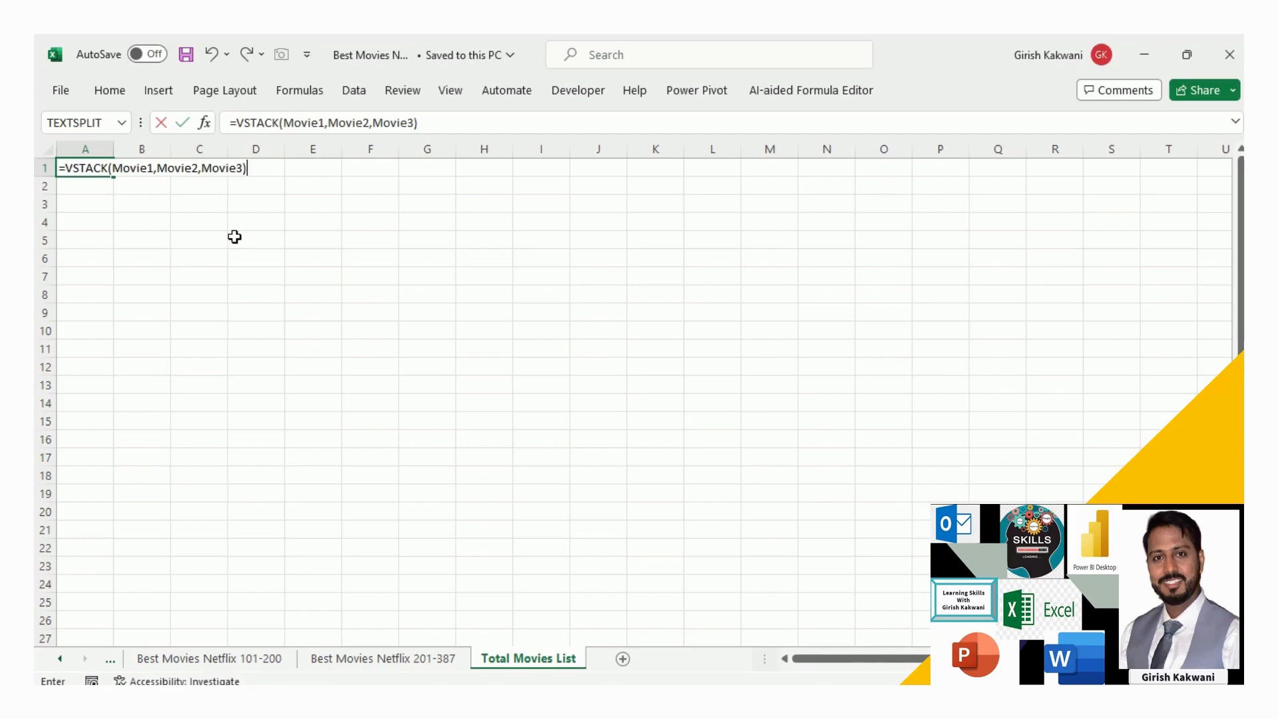
{"action": "key", "text": "ctrl+Return"}
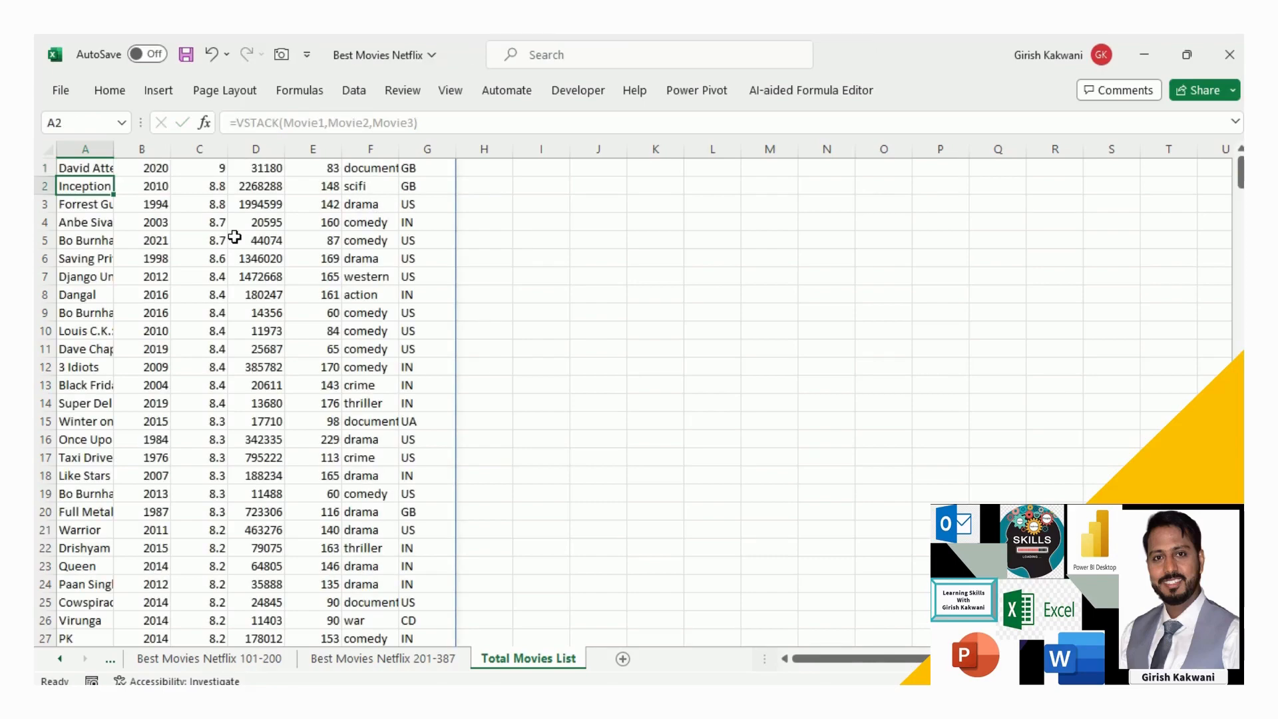
Step: Autofit the column widths of the combined movie list and check the list down to its last row
{"action": "key", "text": "ctrl+shift+End"}
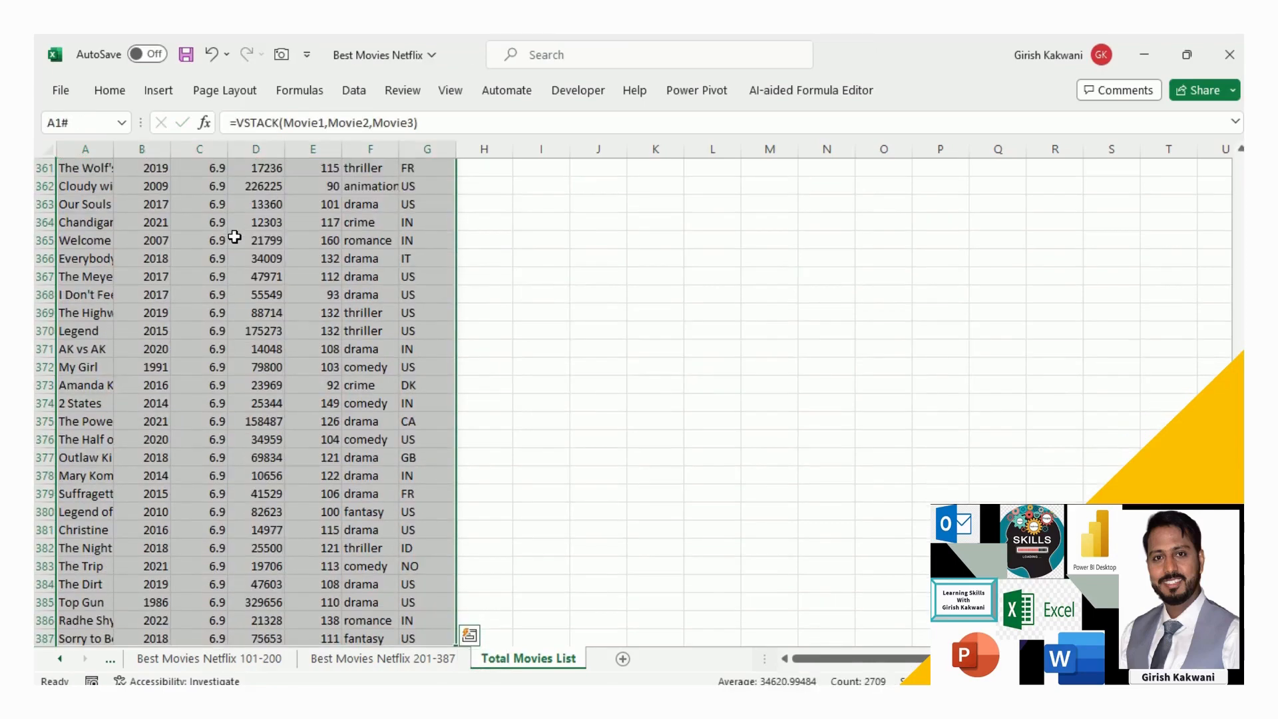
{"action": "key", "text": "h"}
{"action": "key", "text": "o"}
{"action": "key", "text": "i"}
{"action": "key", "text": "ctrl+Home"}
{"action": "key", "text": "ctrl+shift+Right"}
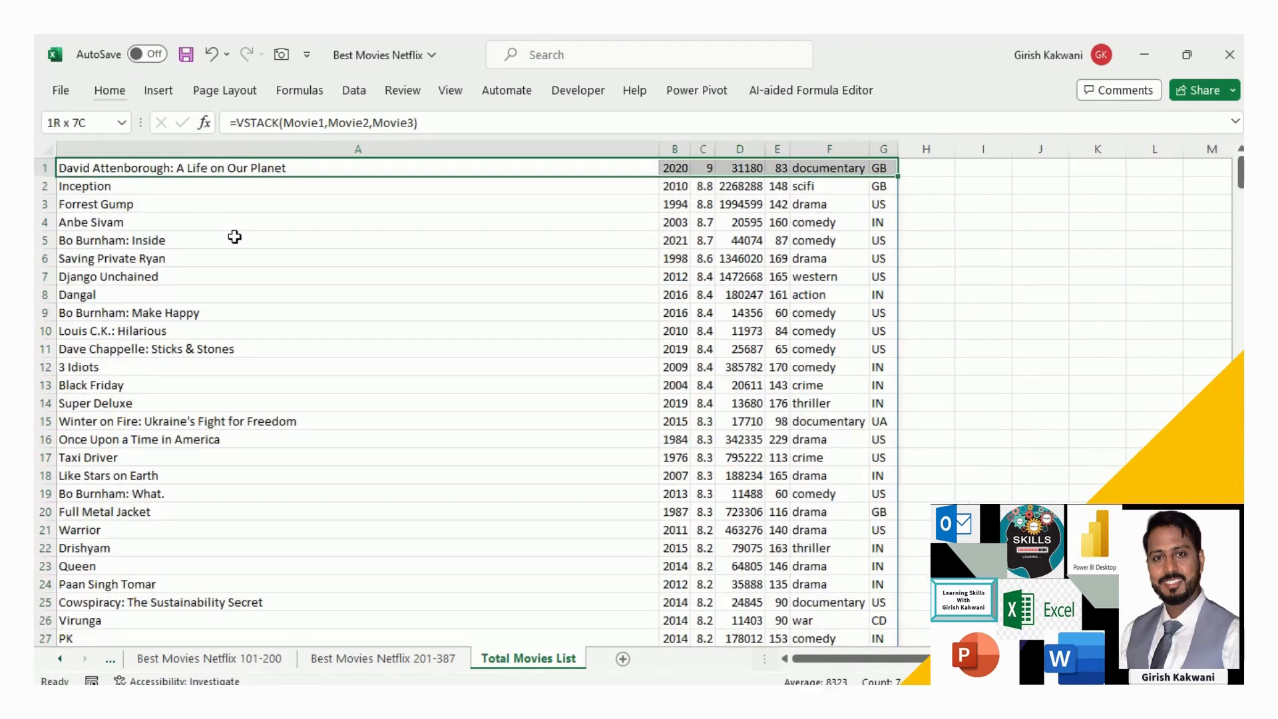
{"action": "key", "text": "ctrl+shift+Down"}
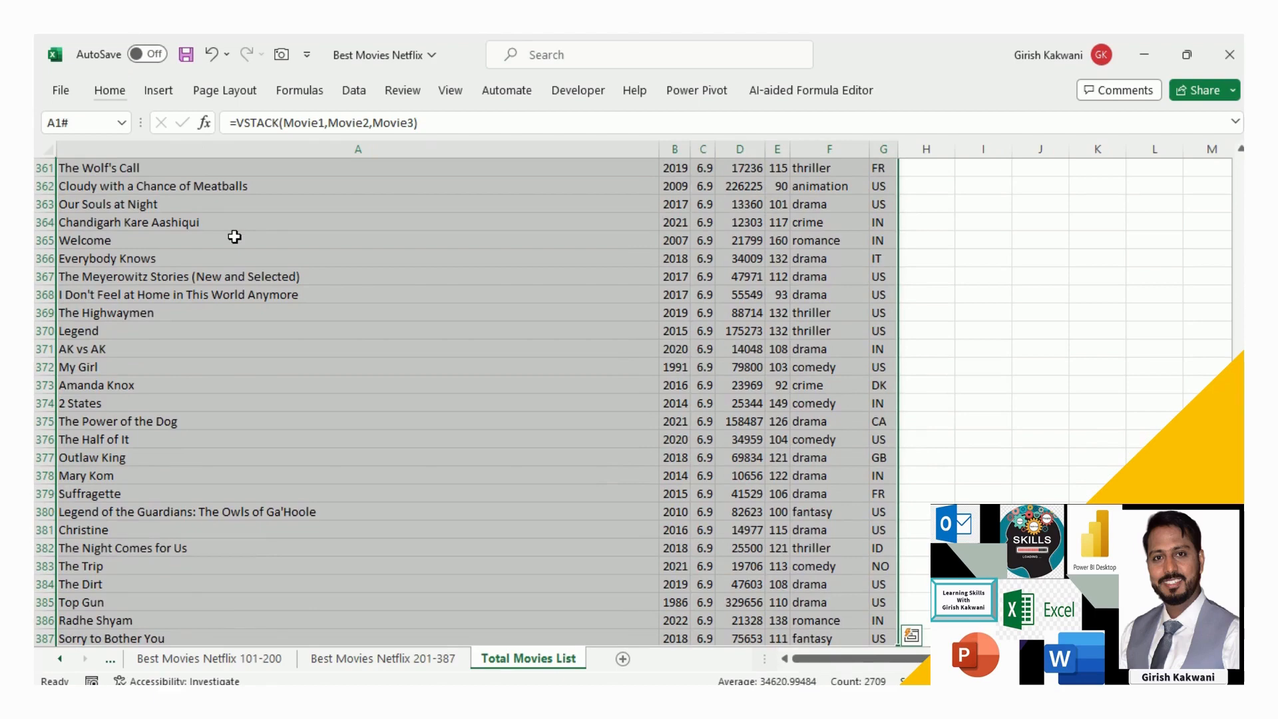
{"action": "key", "text": "ctrl+Home"}
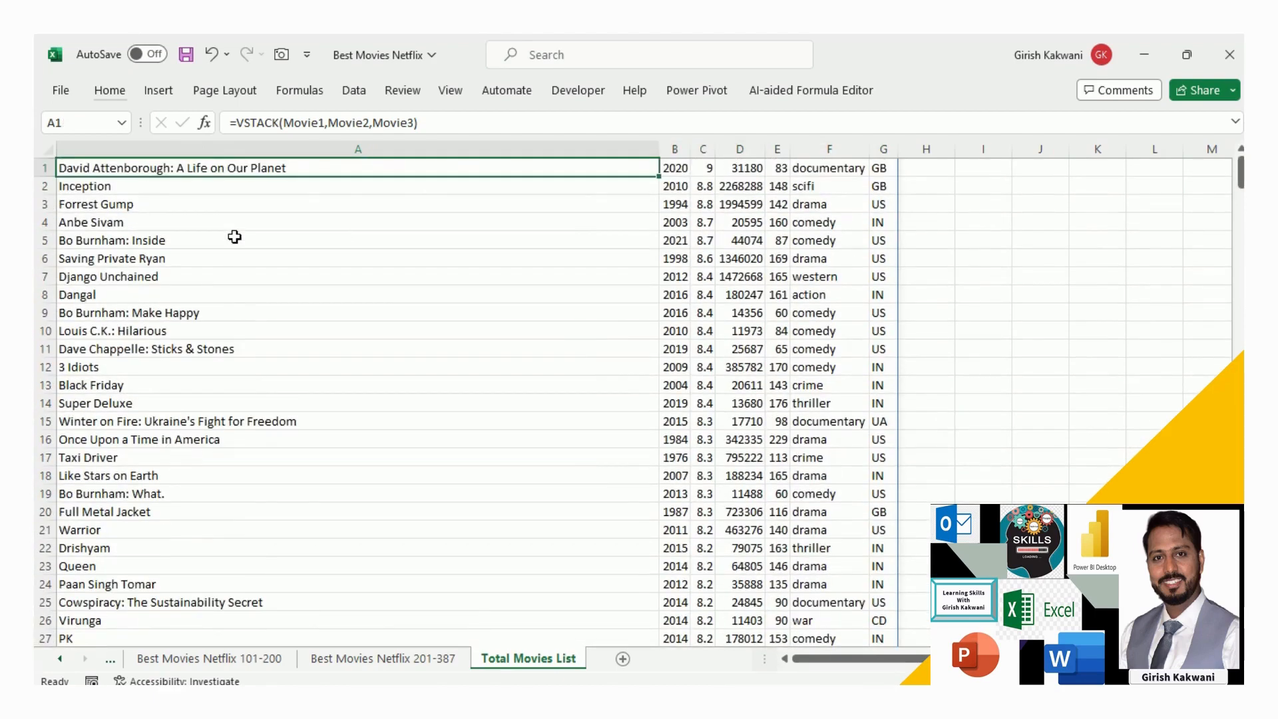
{"action": "key", "text": "ctrl+shift+Right"}
{"action": "key", "text": "ctrl+shift+Down"}
Step: Insert a blank row above the combined movie list on the Total Movies List sheet
{"action": "key", "text": "ctrl+Home"}
{"action": "key", "text": "shift+space"}
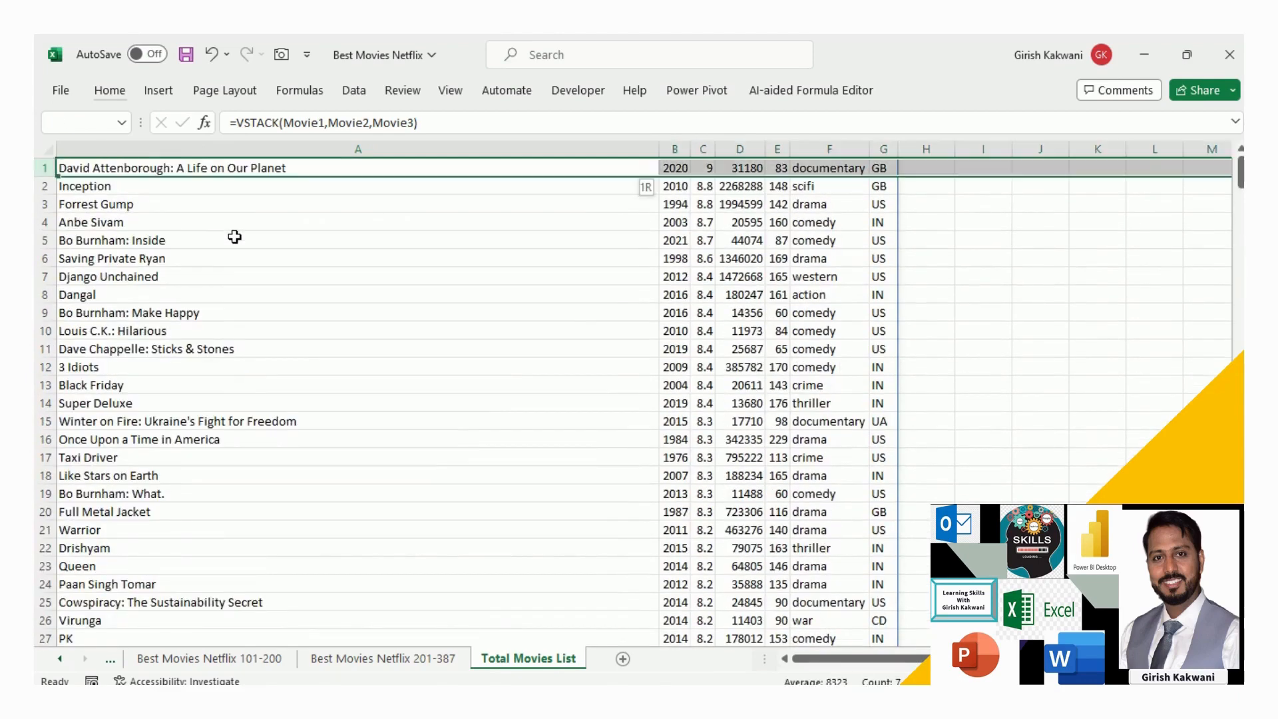
{"action": "key", "text": "ctrl+plus"}
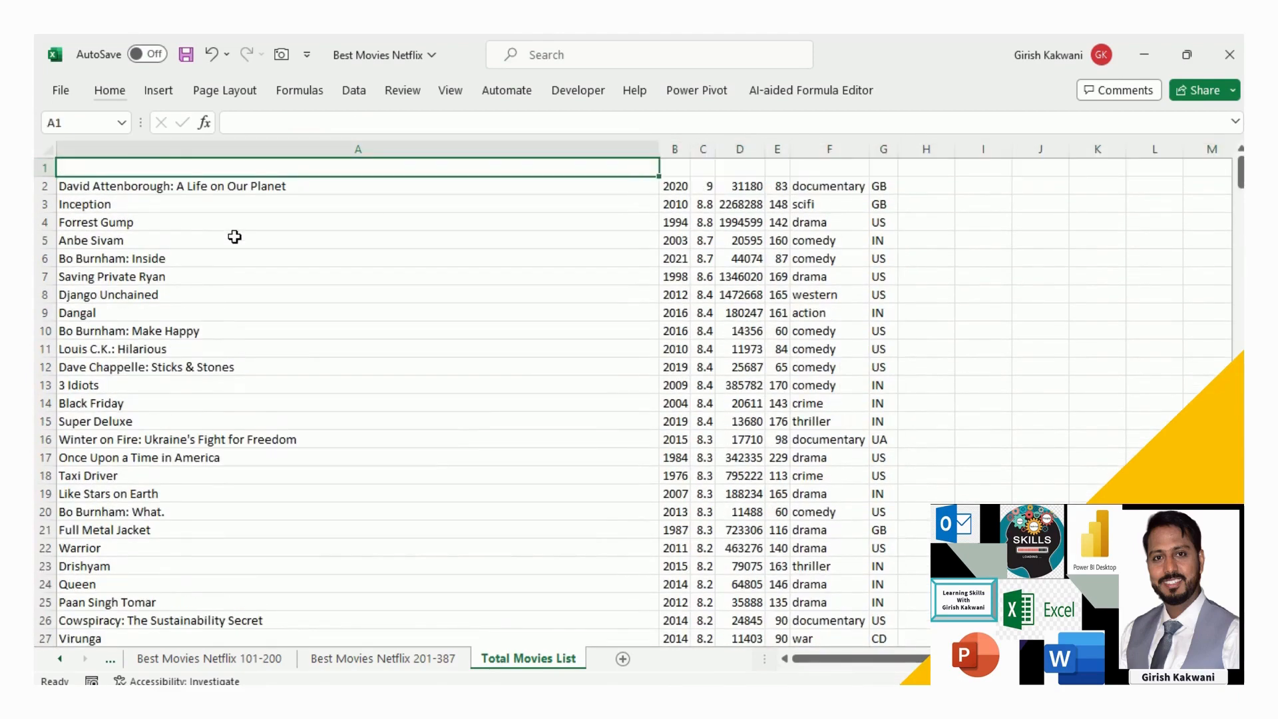
Step: Copy the header row from the Best Movies Netflix 201-387 sheet into row 1 of the Total Movies List sheet
{"action": "key", "text": "ctrl+Page_Up"}
{"action": "key", "text": "Left"}
{"action": "key", "text": "Up"}
{"action": "key", "text": "ctrl+shift+Right"}
{"action": "key", "text": "ctrl+c"}
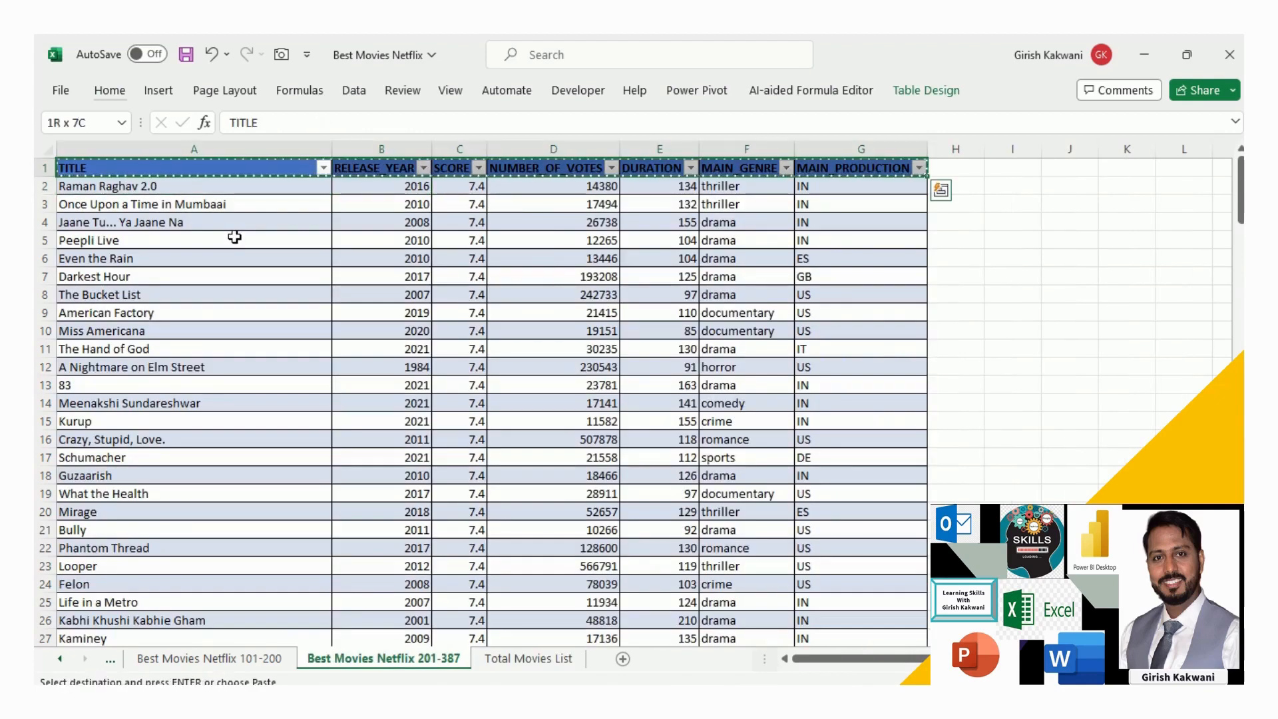
{"action": "key", "text": "ctrl+Page_Down"}
{"action": "key", "text": "Return"}
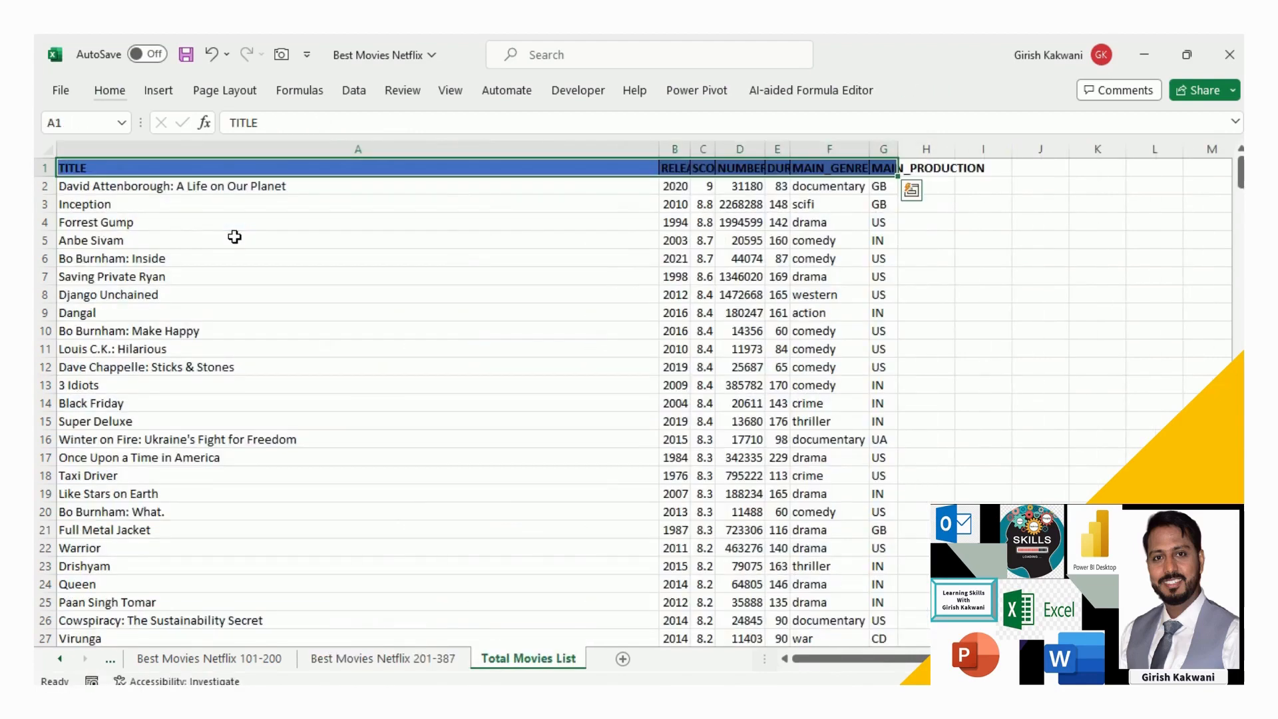
Step: Autofit the column widths of the combined list, including the new header row
{"action": "key", "text": "ctrl+shift+End"}
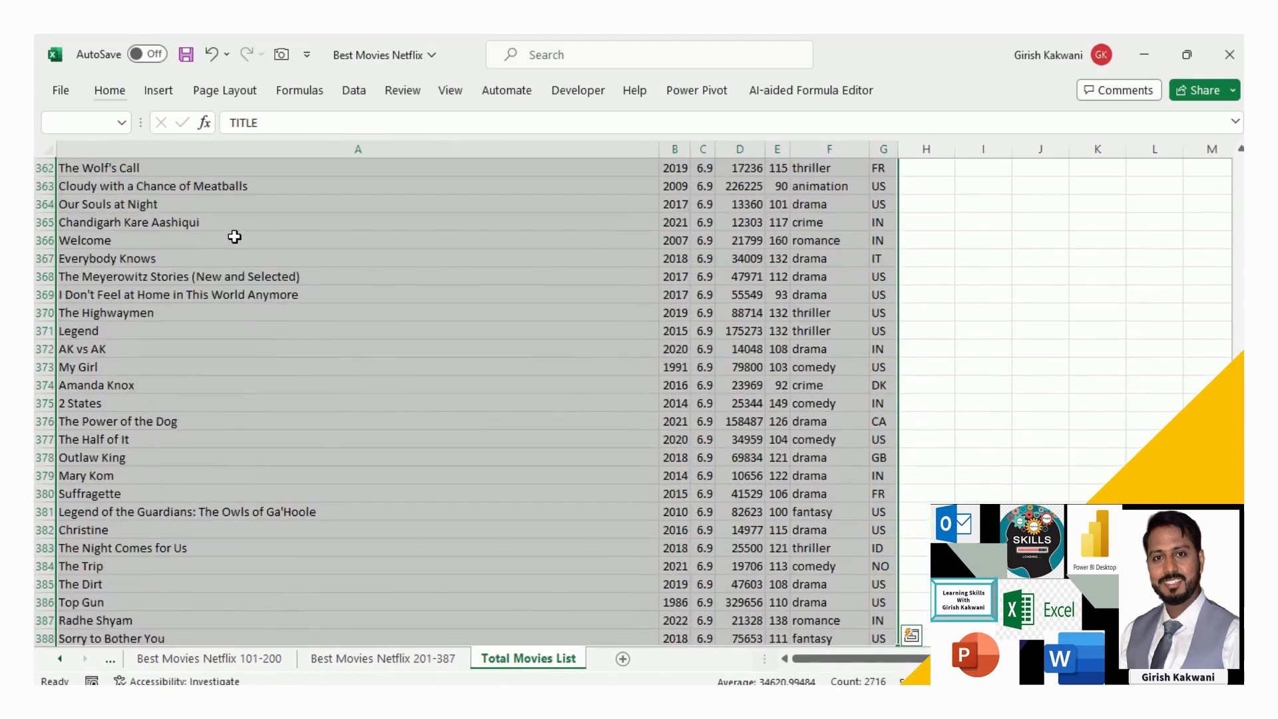
{"action": "key", "text": "alt+h"}
{"action": "key", "text": "o"}
{"action": "key", "text": "i"}
Step: Apply all borders to the header row and the whole combined movie list, and check the titles down to the last row
{"action": "key", "text": "ctrl+Home"}
{"action": "key", "text": "ctrl+shift+Right"}
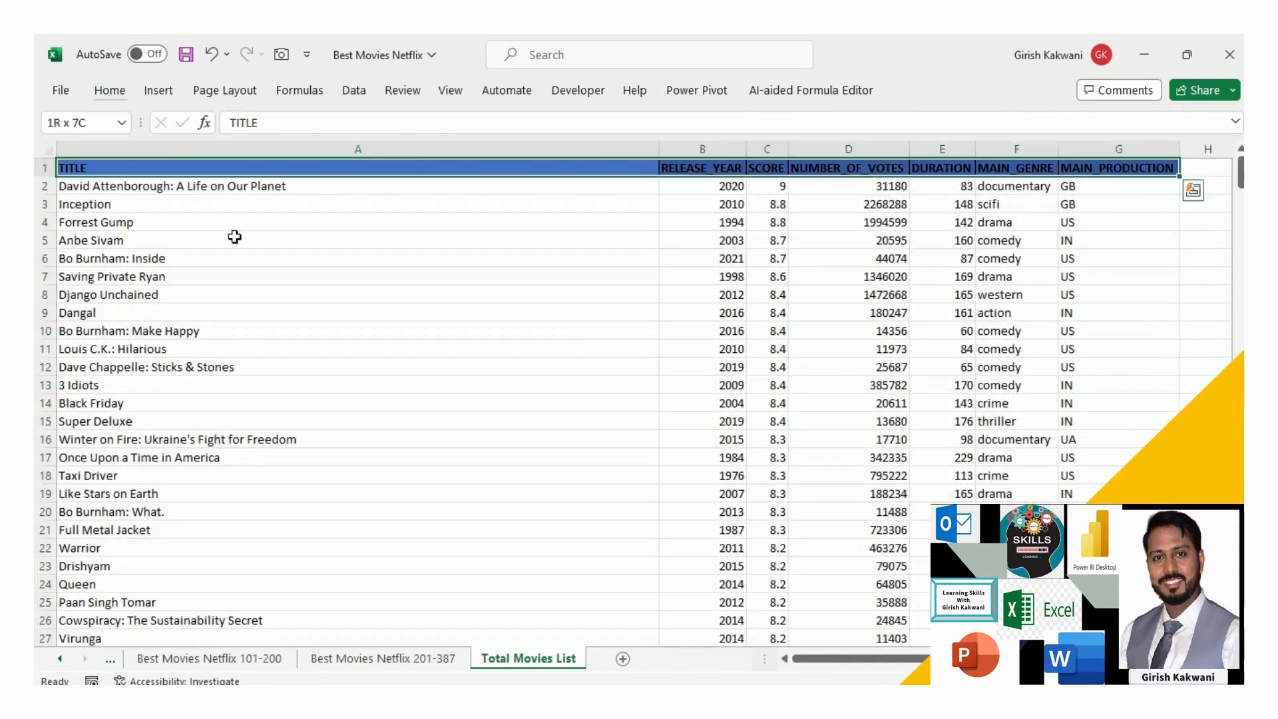
{"action": "key", "text": "ctrl+shift+Down"}
{"action": "key", "text": "alt"}
{"action": "key", "text": "Escape"}
{"action": "key", "text": "Down"}
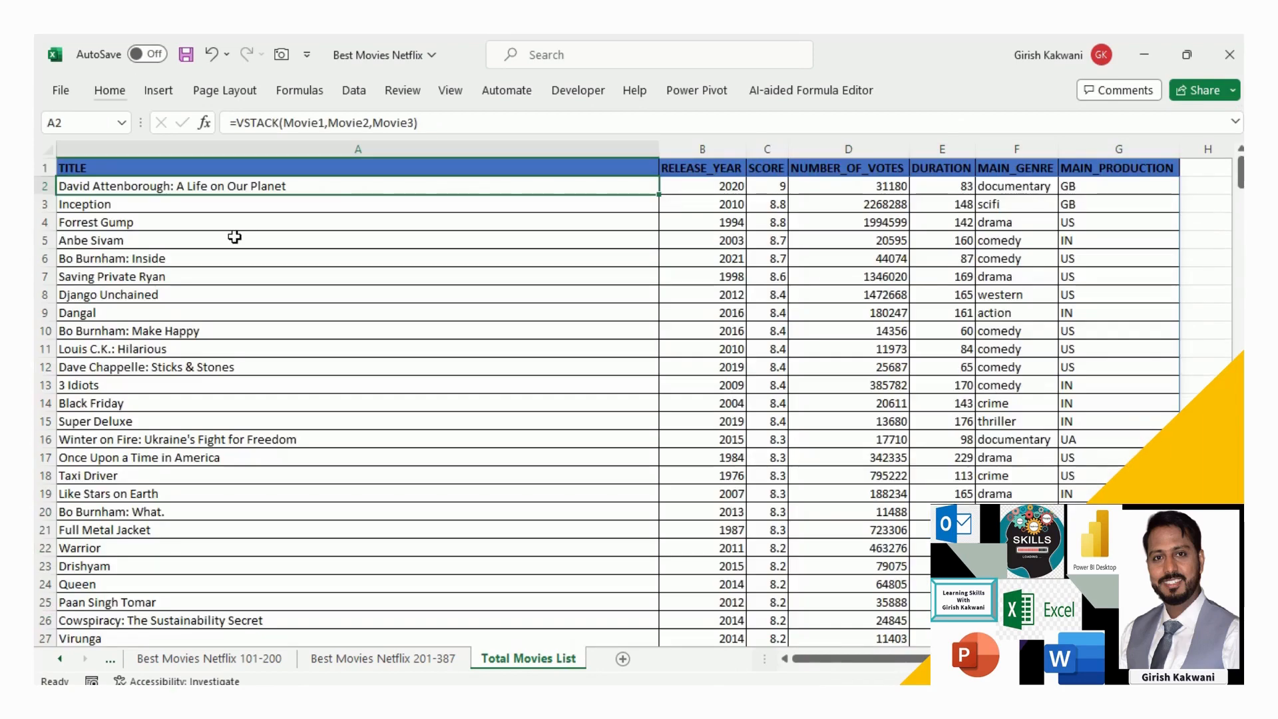
{"action": "key", "text": "ctrl+shift+Down"}
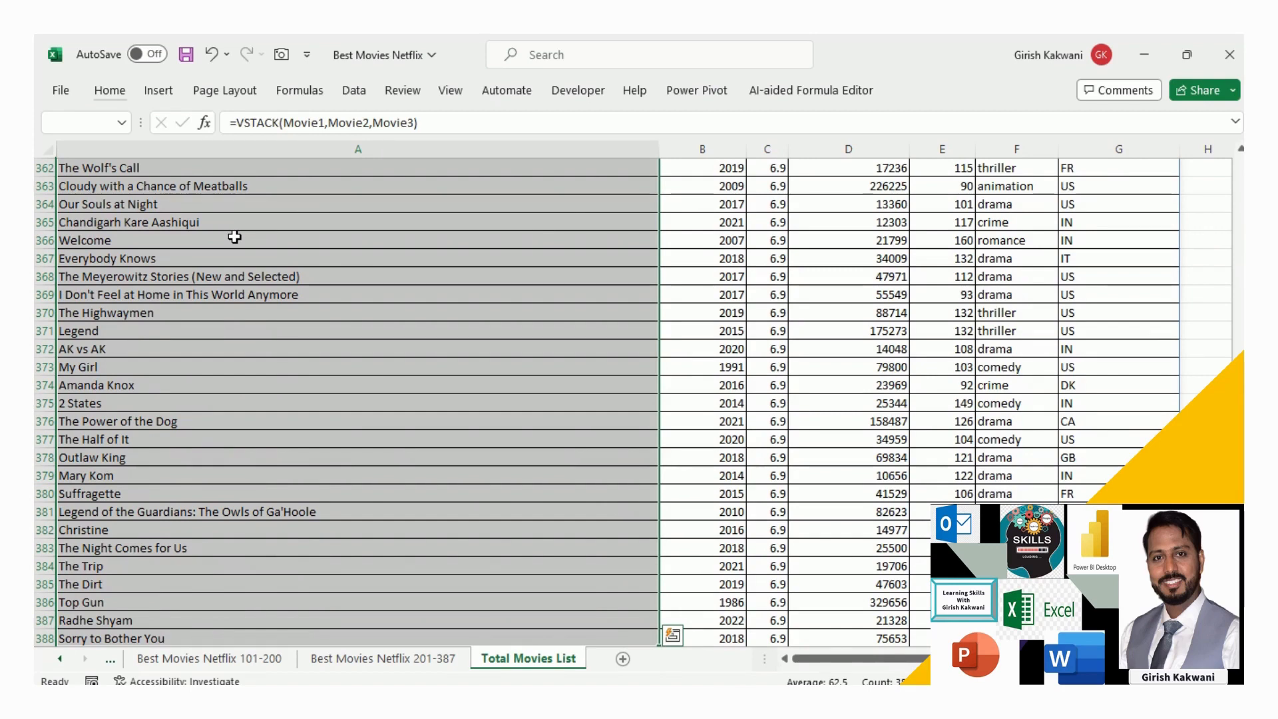
{"action": "key", "text": "ctrl+Up"}
{"action": "key", "text": "Down"}
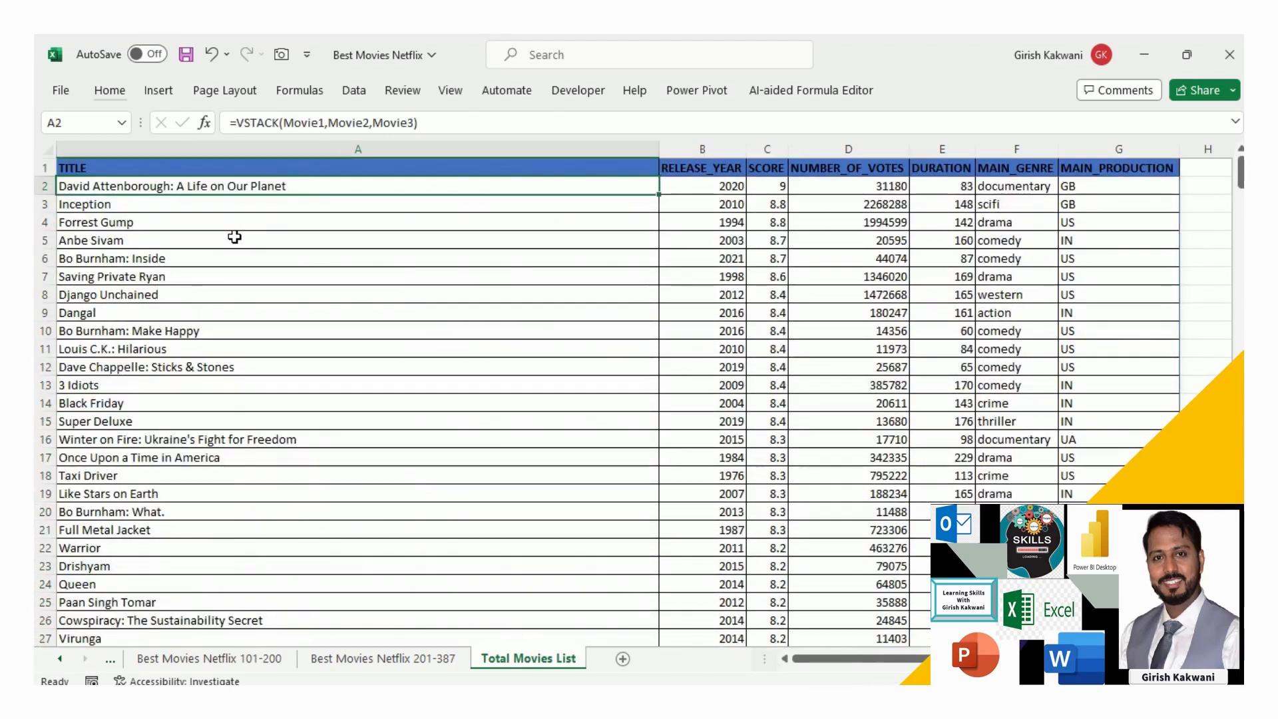